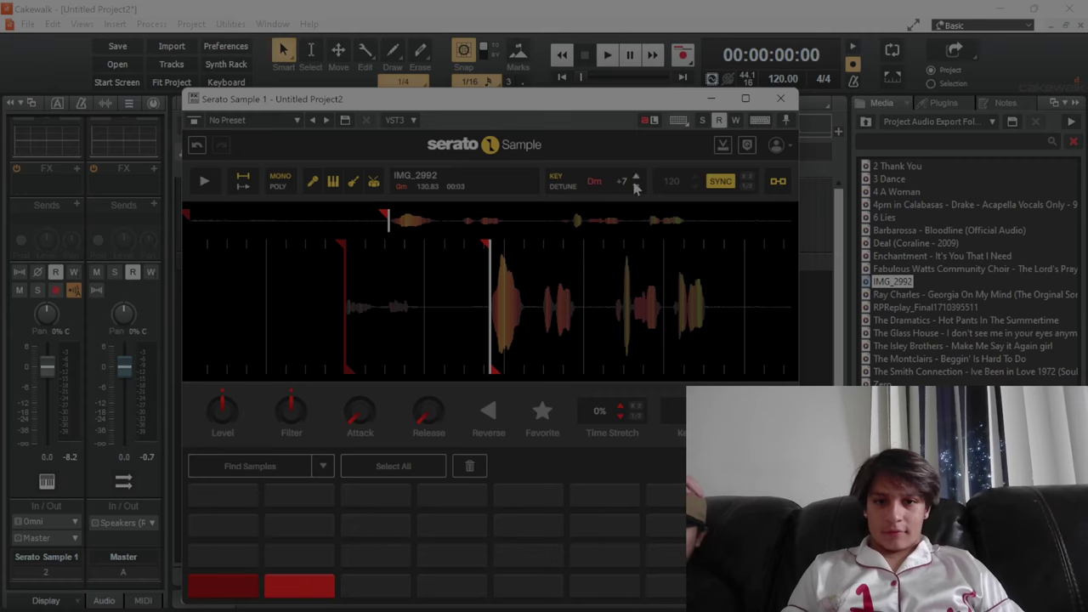
# Step: Audition the second slice of the IMG_2992 vocal and lower the sample's key shift to -4
pyautogui.click(304, 585)
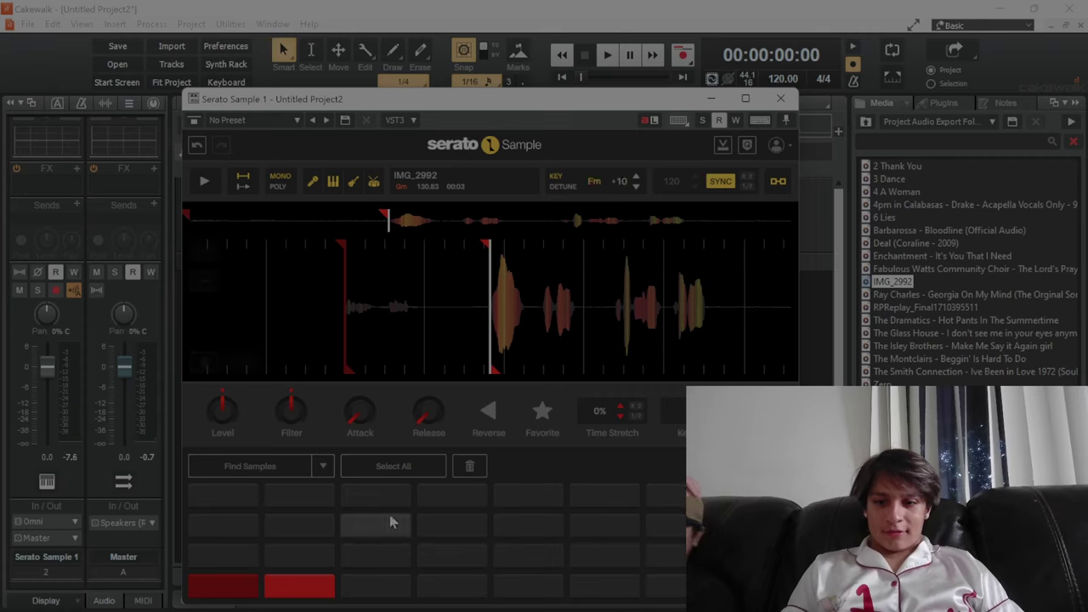
pyautogui.click(303, 586)
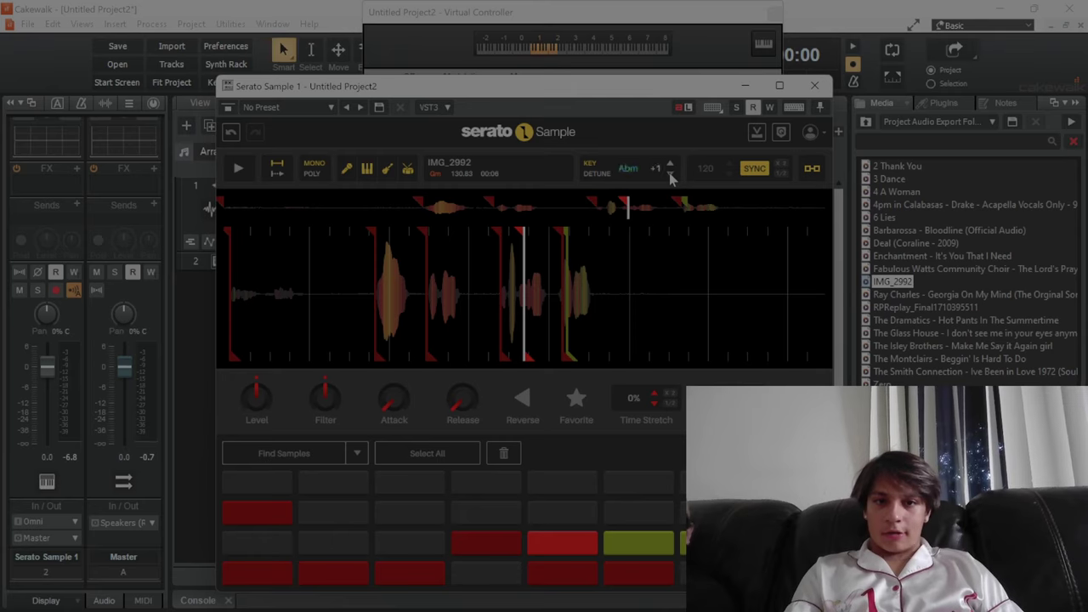
pyautogui.click(670, 175)
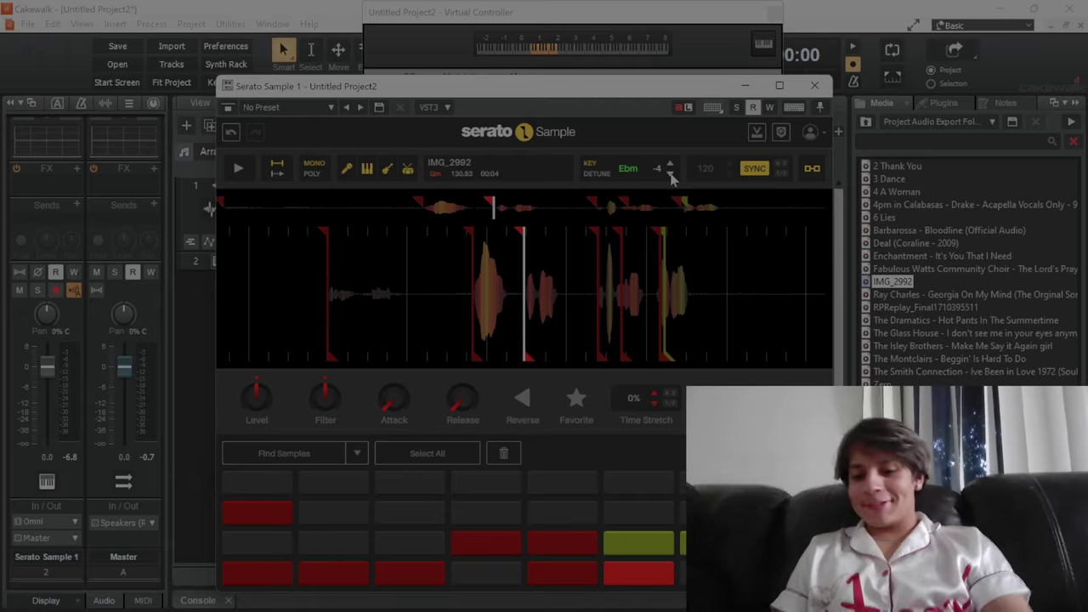
# Step: Raise the system volume to 100 and audition the vocal slices at the current pitch
pyautogui.press('XF86AudioRaiseVolume')
pyautogui.press('f')
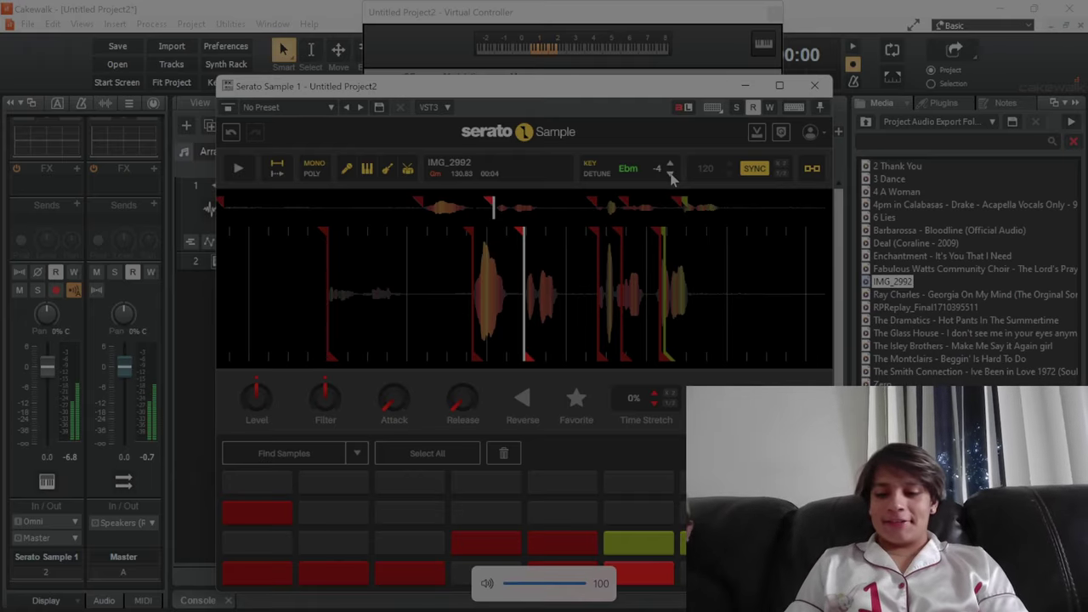
pyautogui.press('w')
pyautogui.press('w')
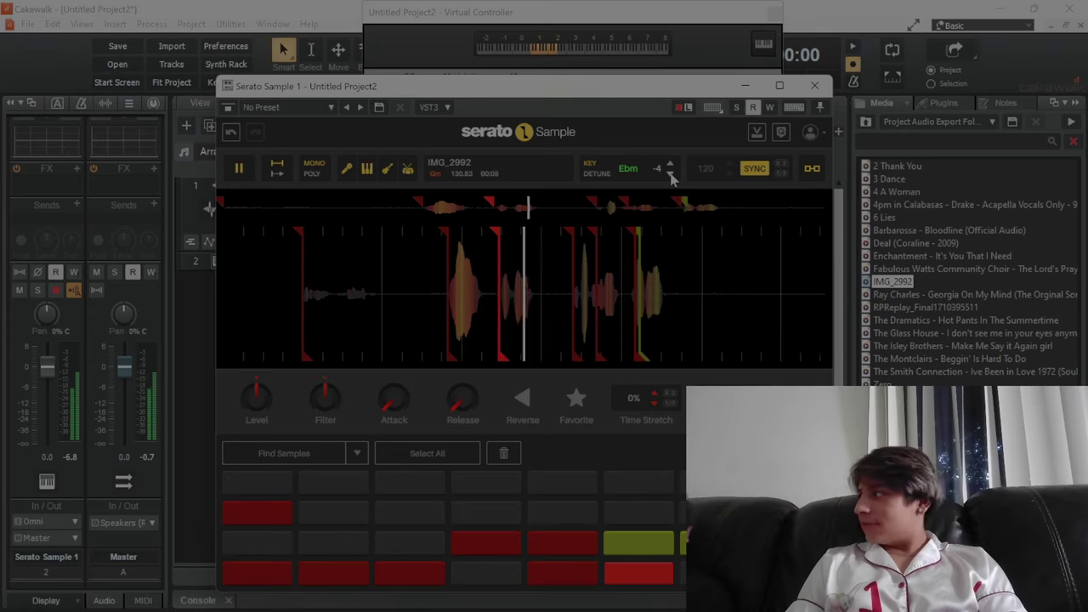
pyautogui.press('w')
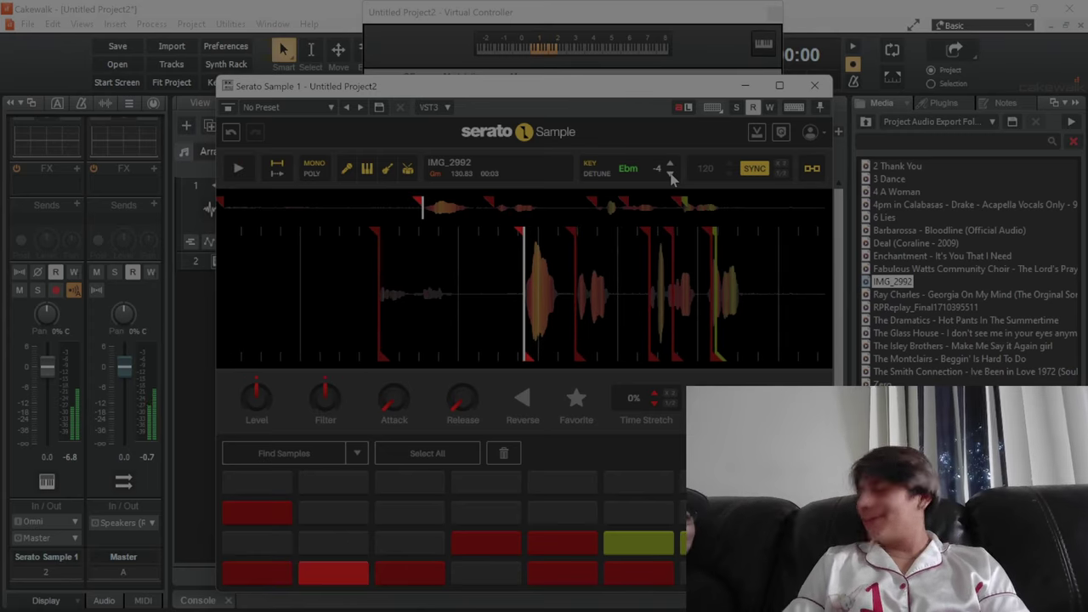
pyautogui.press('f')
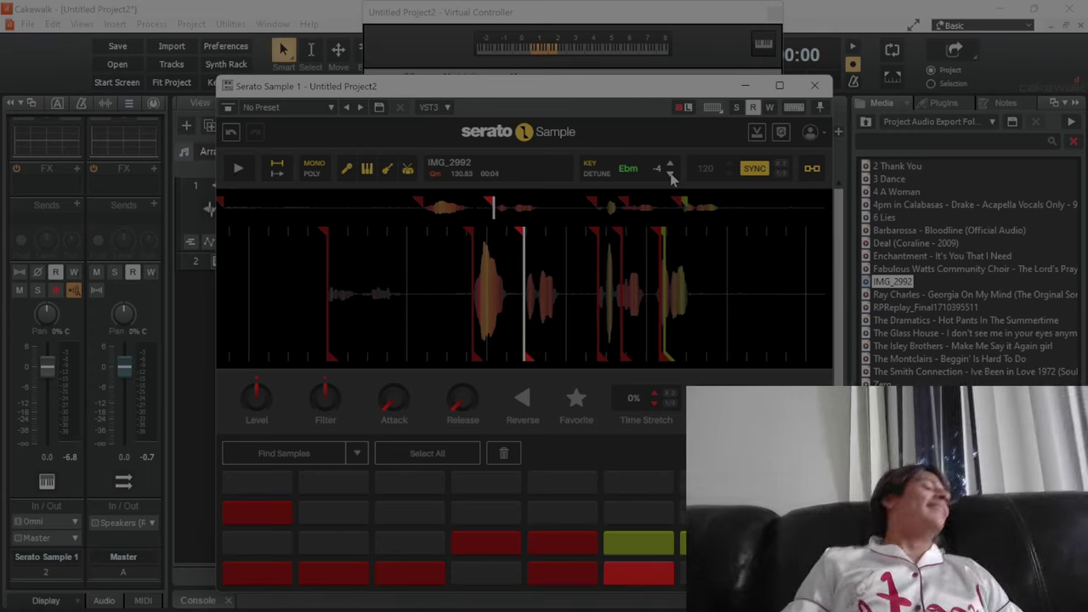
# Step: Audition the slices of the vocal again while raising the sample's key shift to -2
pyautogui.click(519, 236)
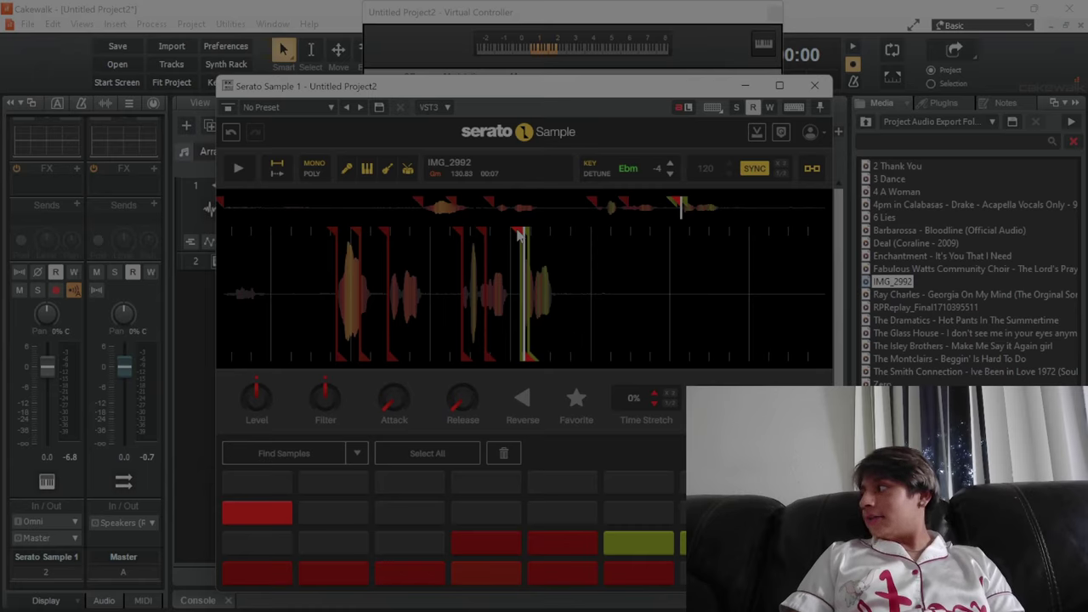
pyautogui.press('f')
pyautogui.press(';')
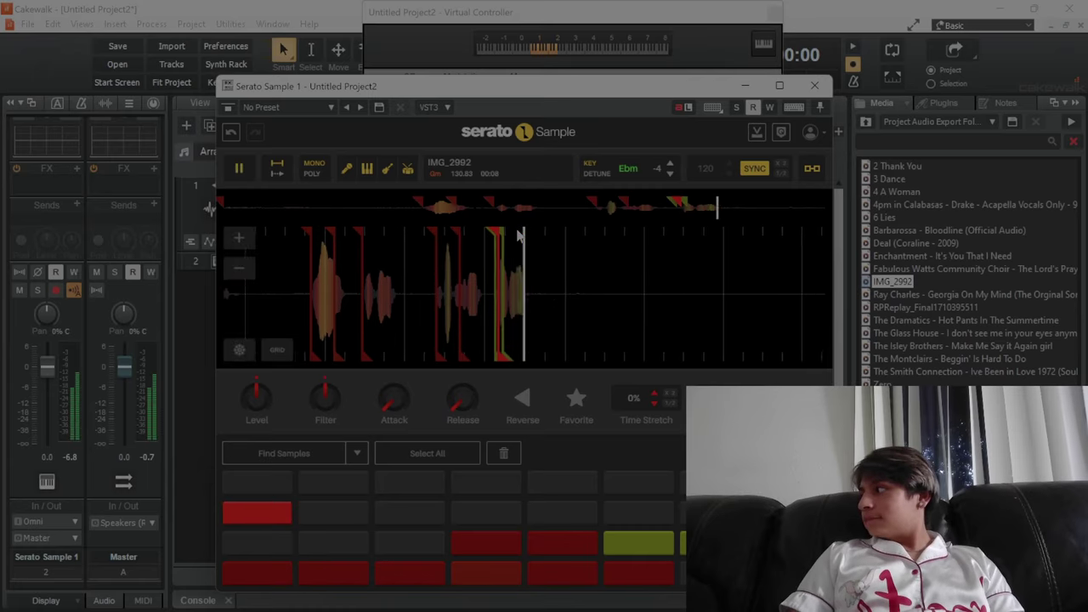
pyautogui.press('w')
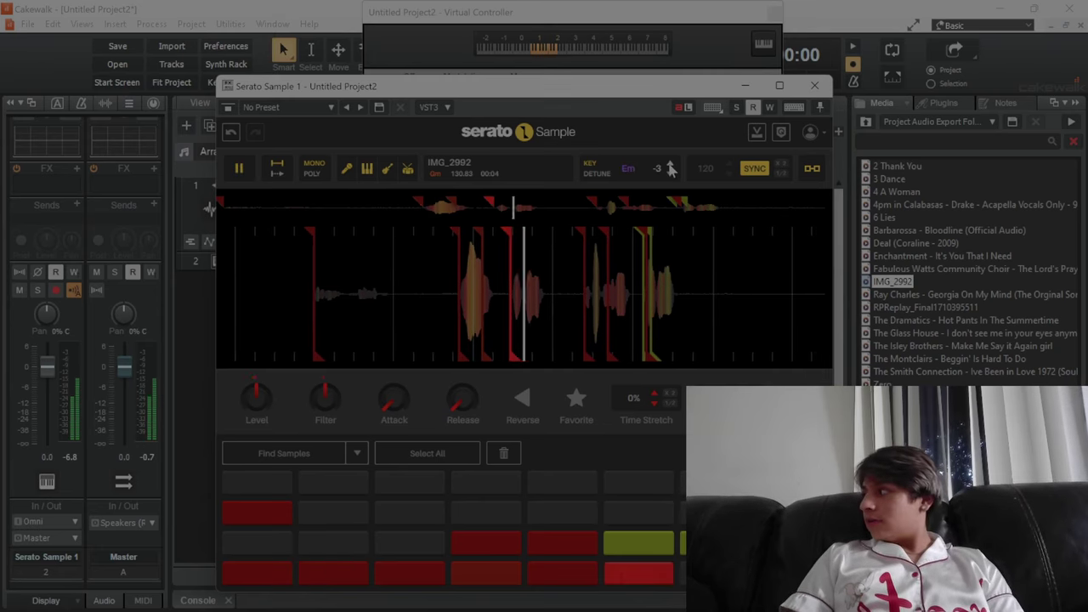
pyautogui.press('space')
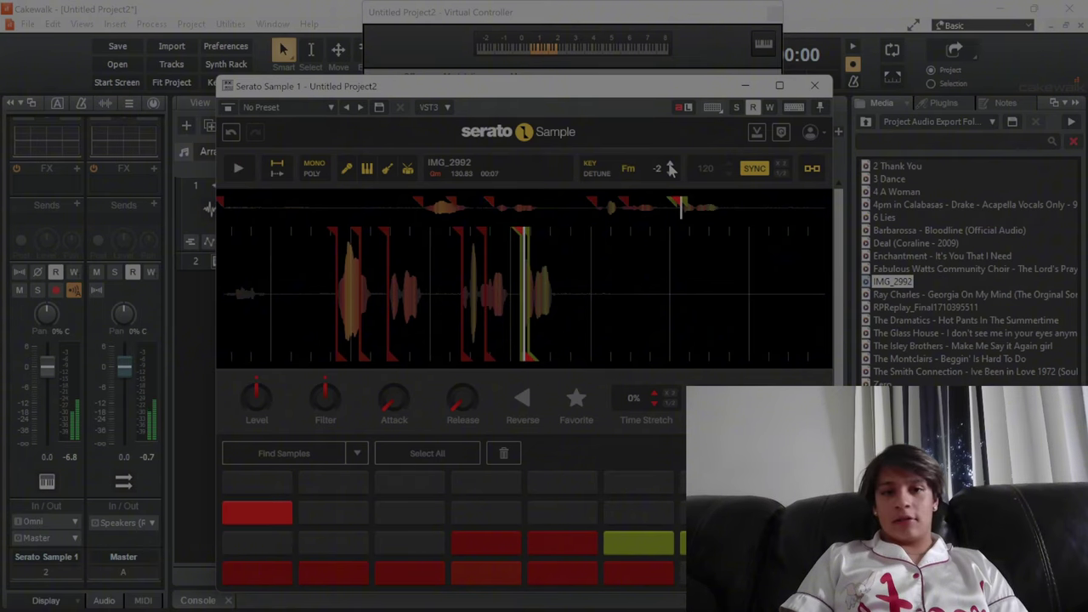
pyautogui.press('space')
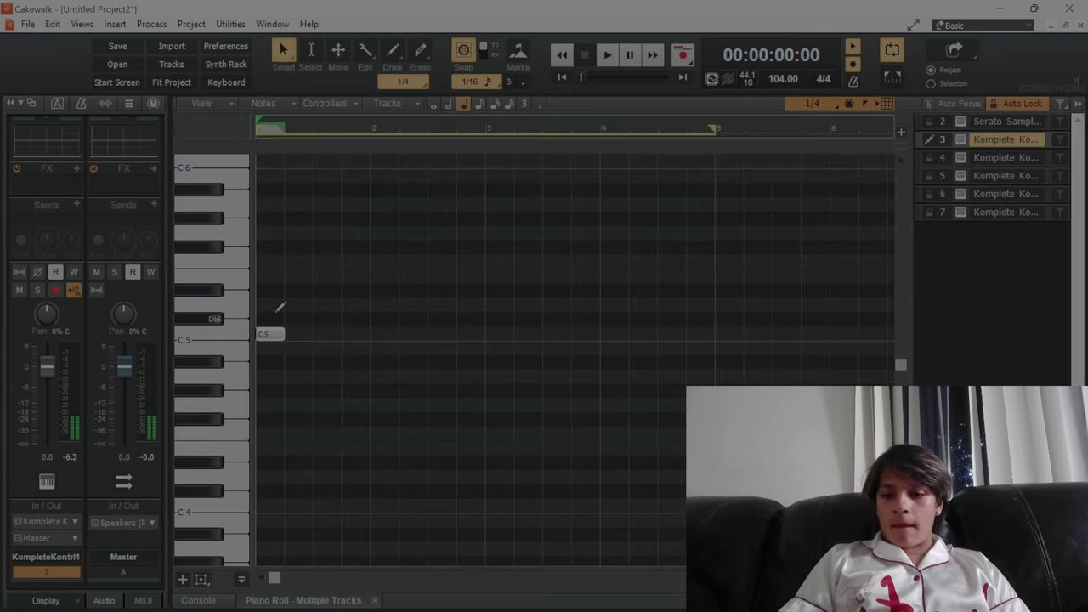
# Step: Duplicate the C5 quarter note twelve times in a row on track 3 and play the pattern back
pyautogui.hotkey('ctrl', 'd')
pyautogui.hotkey('ctrl', 'd')
pyautogui.hotkey('ctrl', 'd')
pyautogui.hotkey('ctrl', 'd')
pyautogui.hotkey('ctrl', 'd')
pyautogui.hotkey('ctrl', 'd')
pyautogui.hotkey('ctrl', 'd')
pyautogui.hotkey('ctrl', 'd')
pyautogui.hotkey('ctrl', 'd')
pyautogui.hotkey('ctrl', 'd')
pyautogui.hotkey('ctrl', 'd')
pyautogui.hotkey('ctrl', 'd')
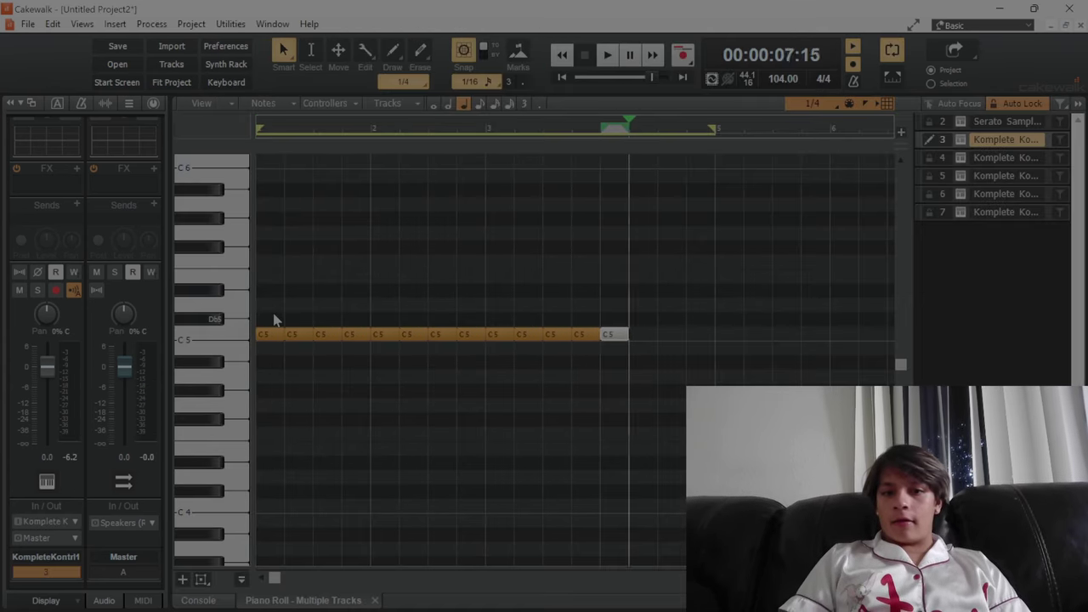
pyautogui.press('space')
pyautogui.press('space')
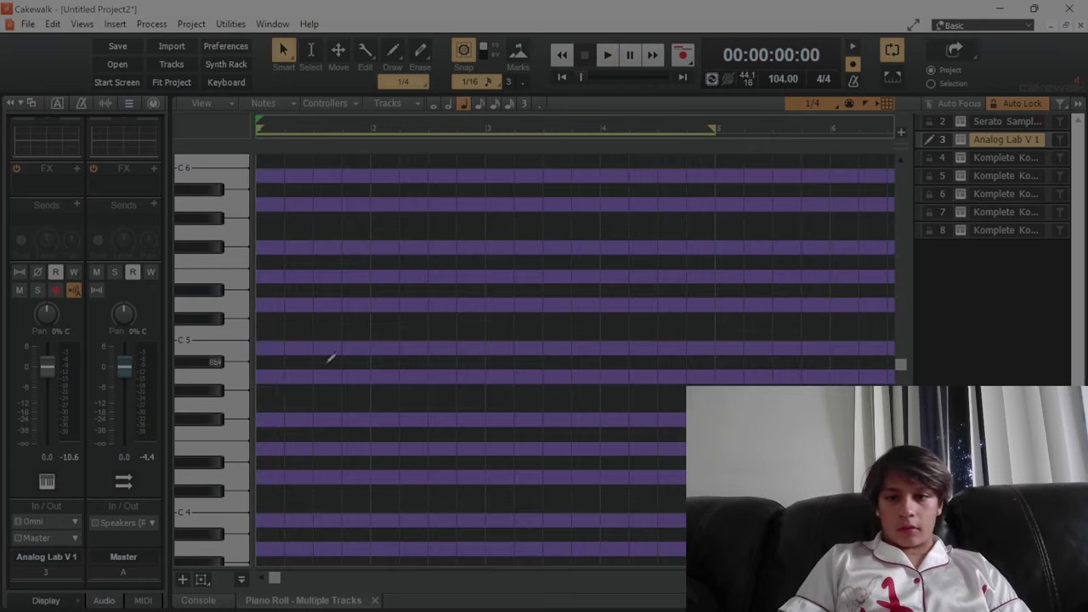
# Step: Draw a whole-note chord of G4, Eb4 and C4 in bar 1 of the Analog Lab V track and play it back
pyautogui.moveTo(260, 404); pyautogui.dragTo(368, 409)
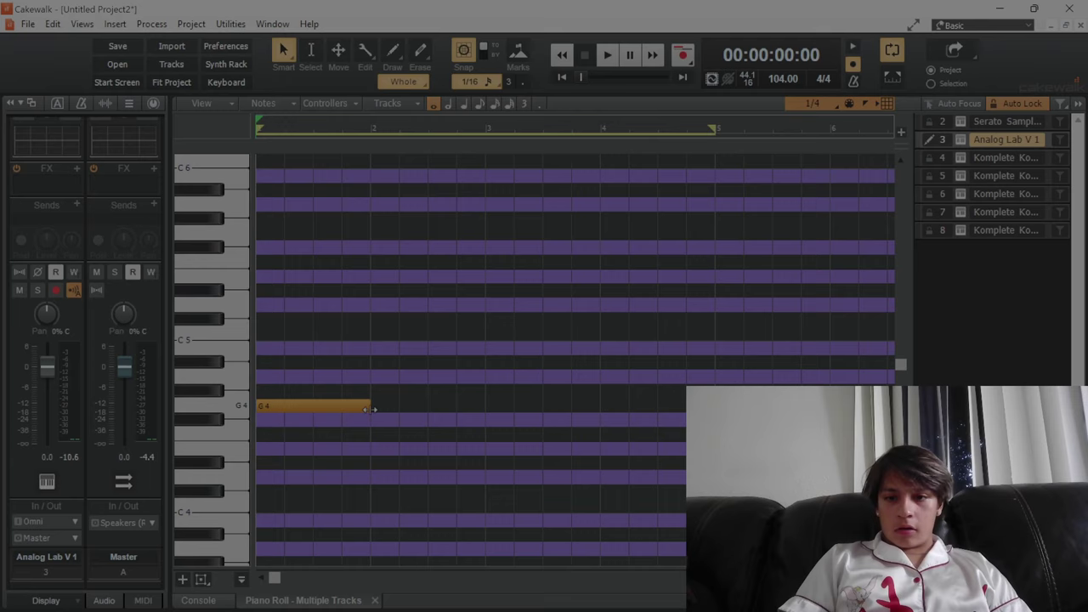
pyautogui.click(263, 464)
pyautogui.click(264, 507)
pyautogui.scroll(-1, 264, 501)
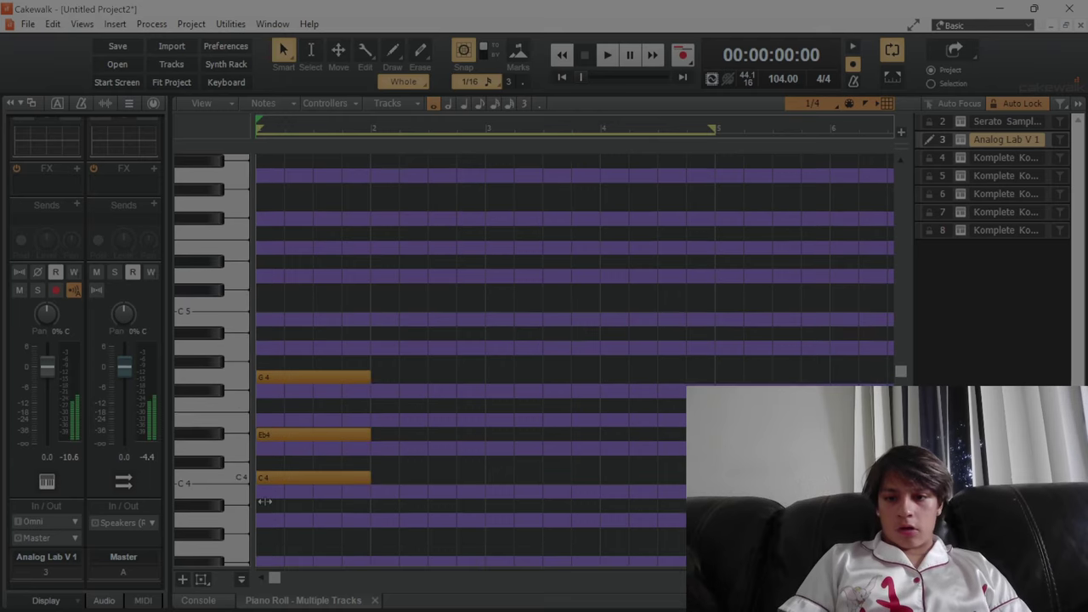
pyautogui.press('space')
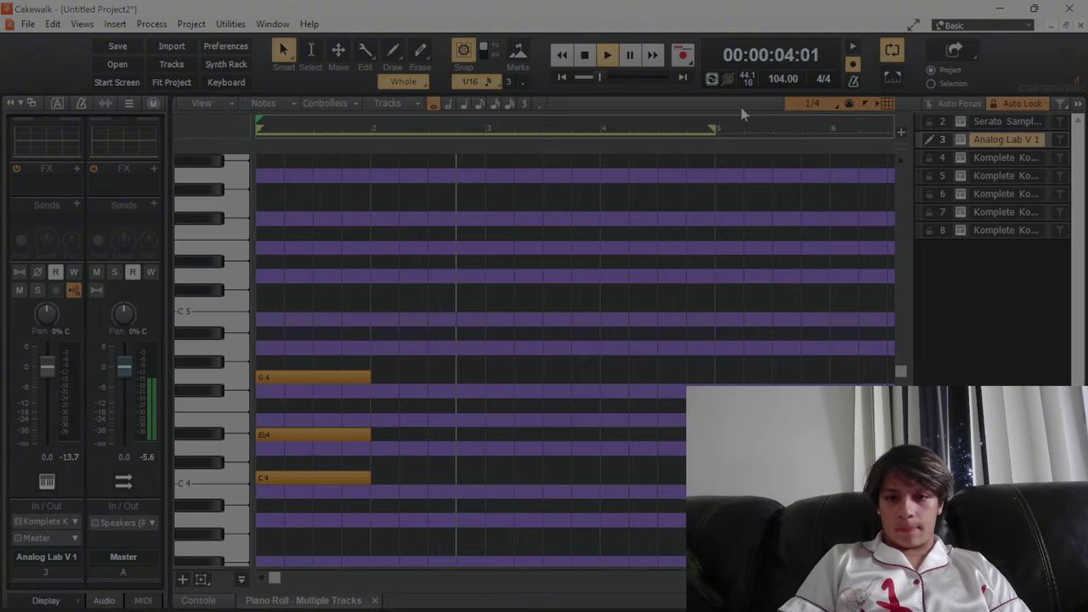
pyautogui.press('space')
# Step: Duplicate the chord into bar 2 and split the copy's notes at the middle of the bar
pyautogui.hotkey('ctrl', 'a')
pyautogui.hotkey('ctrl', 'd')
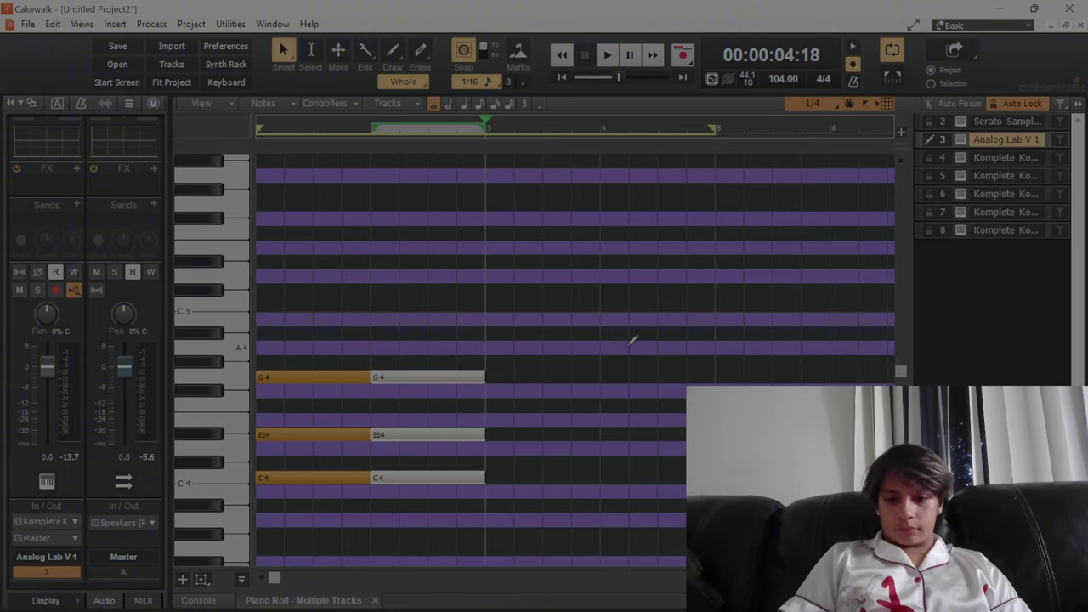
pyautogui.click(624, 353)
pyautogui.moveTo(458, 464); pyautogui.dragTo(515, 464)
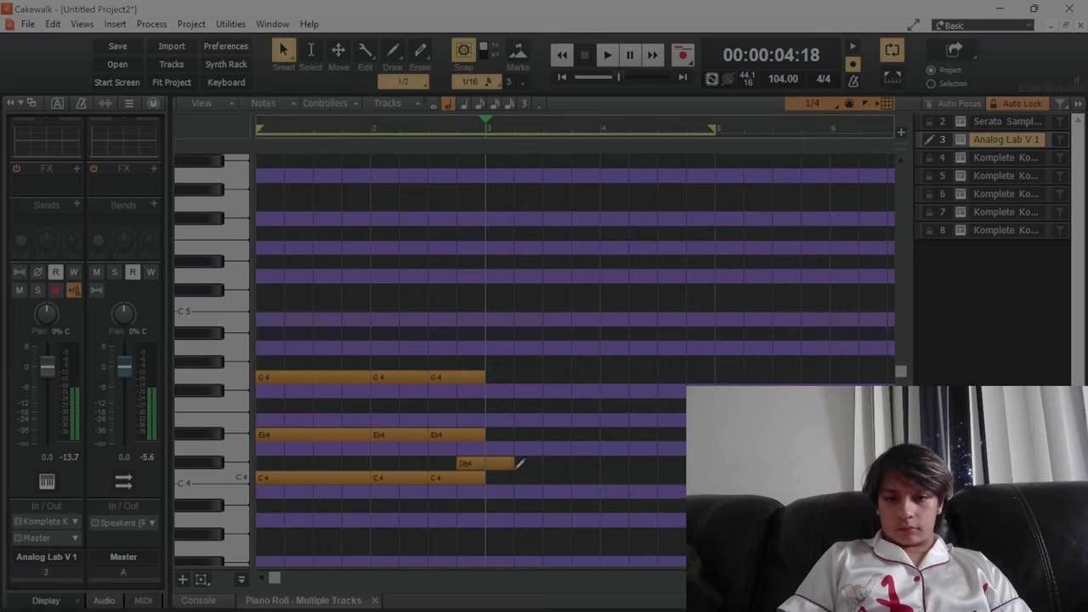
# Step: Raise the notes in the second half of bar 2 to G#4, F4 and Db4
pyautogui.moveTo(457, 369); pyautogui.dragTo(458, 363)
pyautogui.click(456, 437)
pyautogui.moveTo(457, 437); pyautogui.dragTo(461, 408)
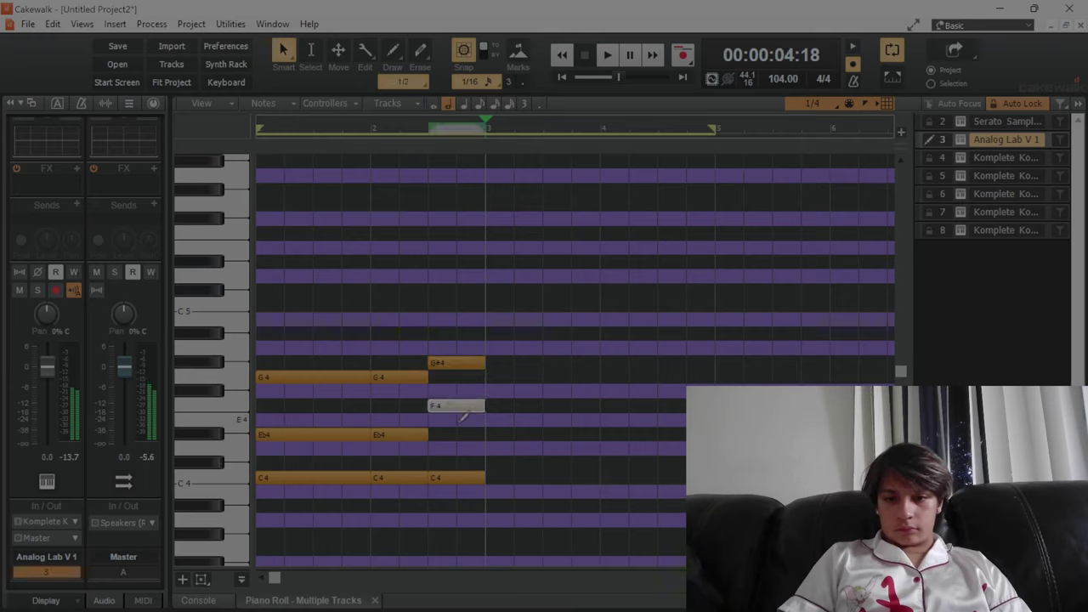
pyautogui.moveTo(456, 480); pyautogui.dragTo(463, 463)
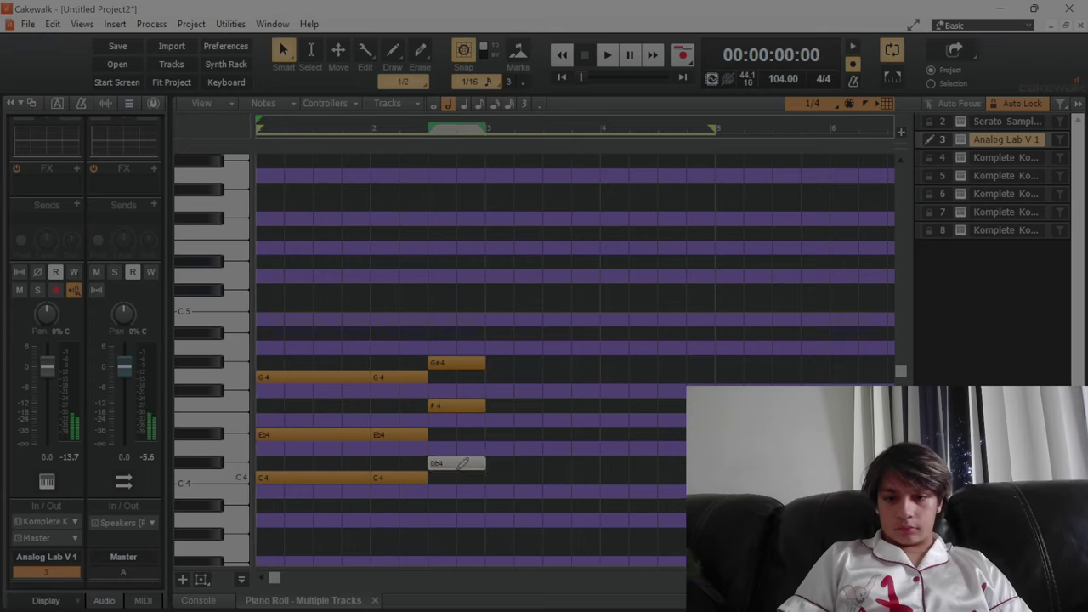
pyautogui.hotkey('ctrl', 'a')
pyautogui.hotkey('ctrl', 'd')
pyautogui.press('w')
pyautogui.moveTo(534, 478); pyautogui.dragTo(534, 478)
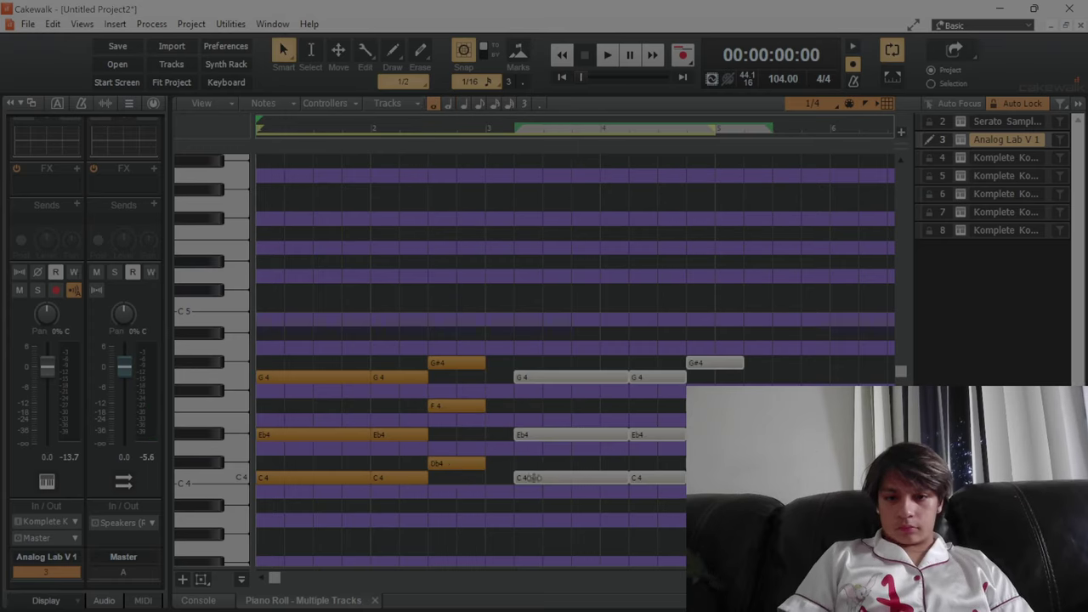
pyautogui.rightClick(545, 478)
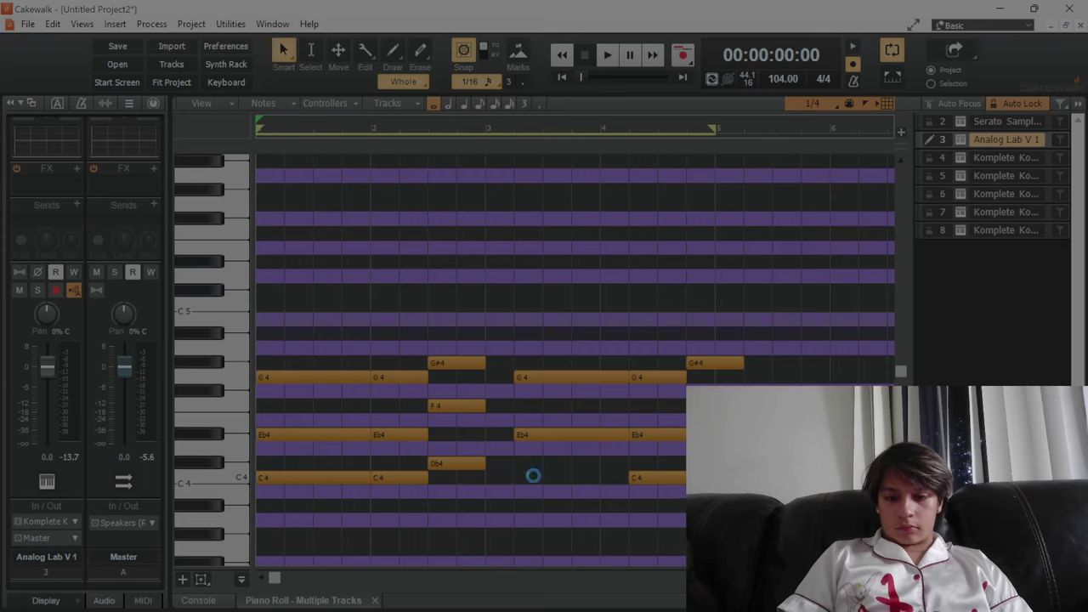
pyautogui.hotkey('ctrl', 'z')
pyautogui.hotkey('ctrl', 'z')
# Step: Duplicate the two-bar chord progression, align the copy with the start of bar 3, and play the result
pyautogui.hotkey('ctrl', 'd')
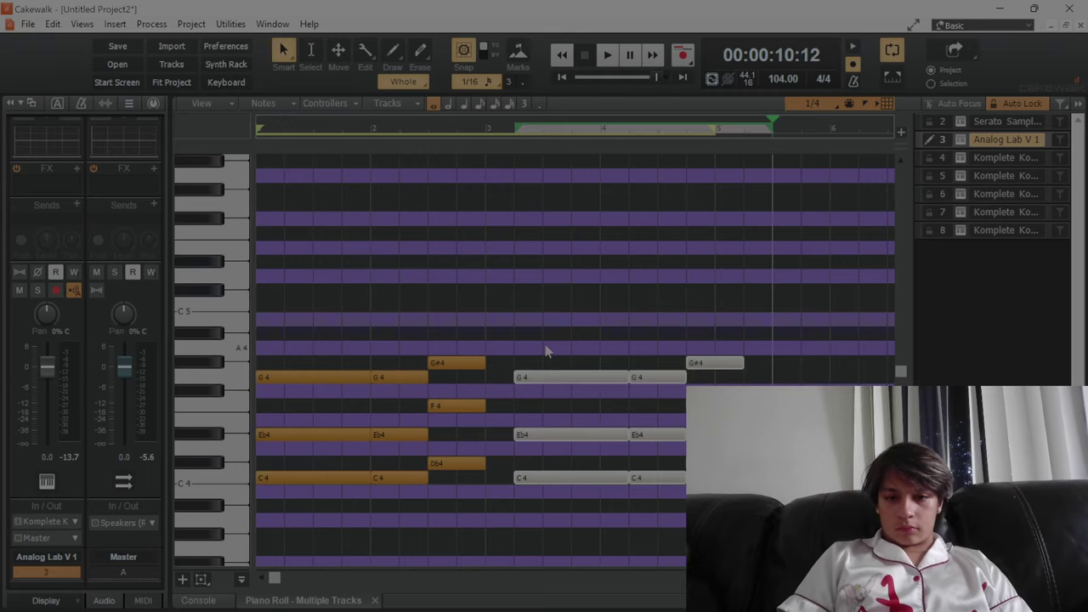
pyautogui.moveTo(567, 380); pyautogui.dragTo(546, 380)
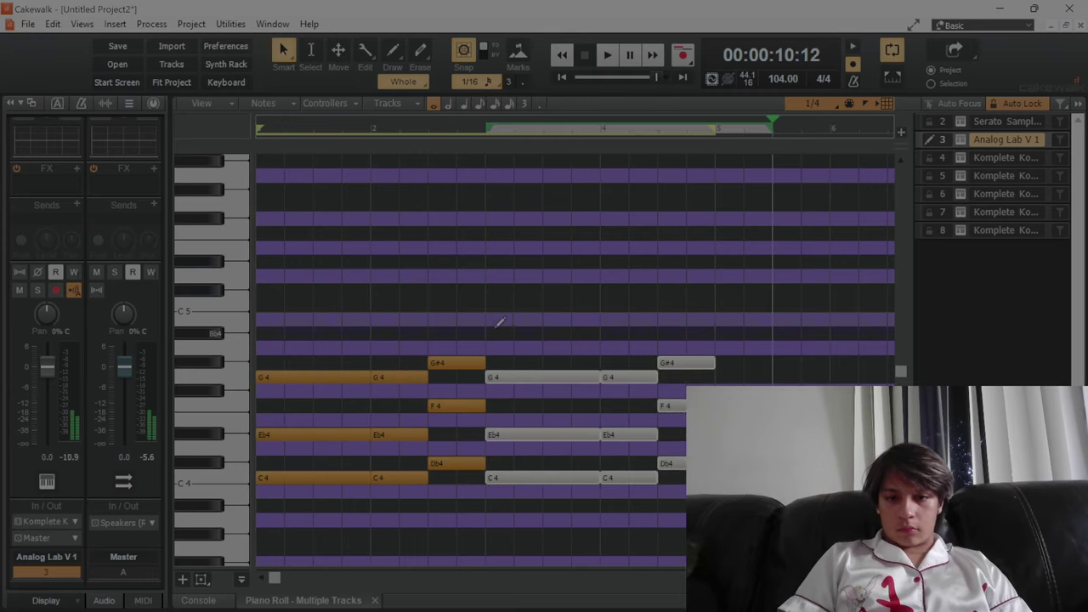
pyautogui.click(489, 325)
pyautogui.press('w')
pyautogui.press('space')
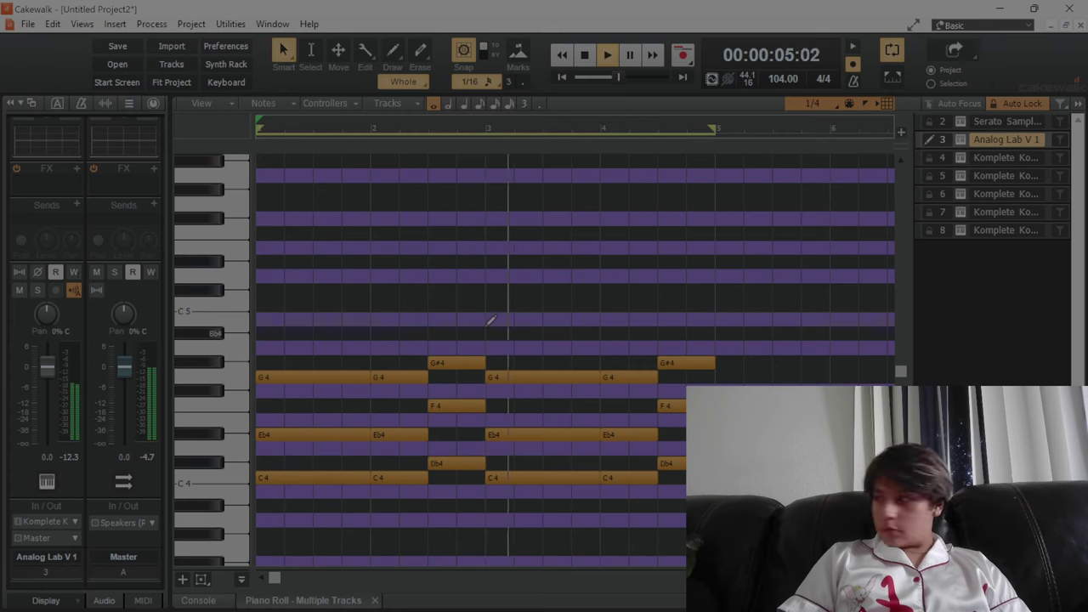
# Step: On the Serato Sample 1 track, shift the F3 half note to beat 2 of bar 1 and split it into two quarter notes
pyautogui.press('d')
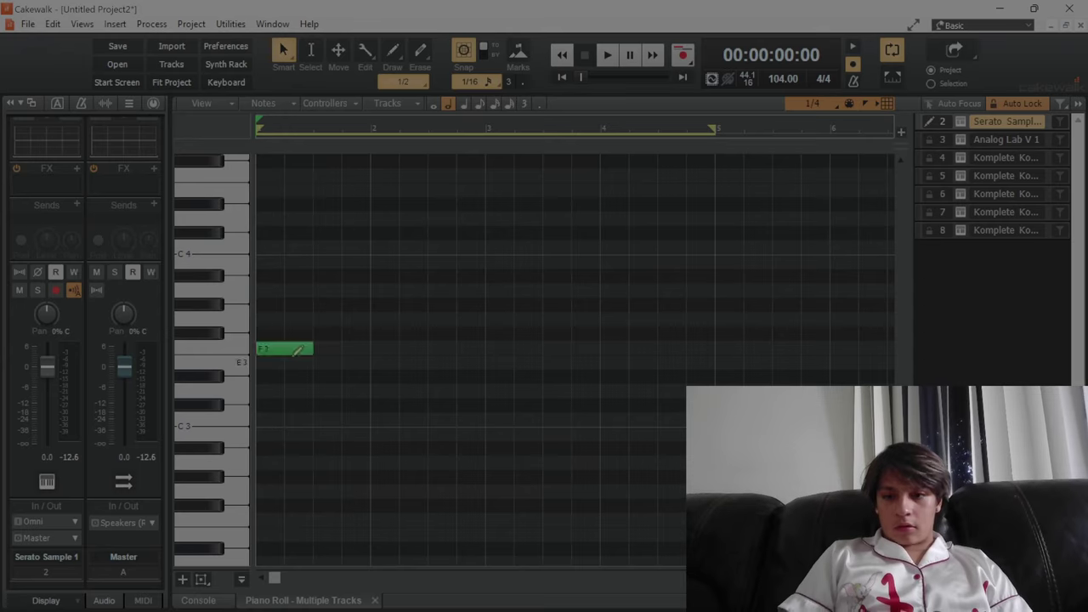
pyautogui.moveTo(298, 350); pyautogui.dragTo(312, 352)
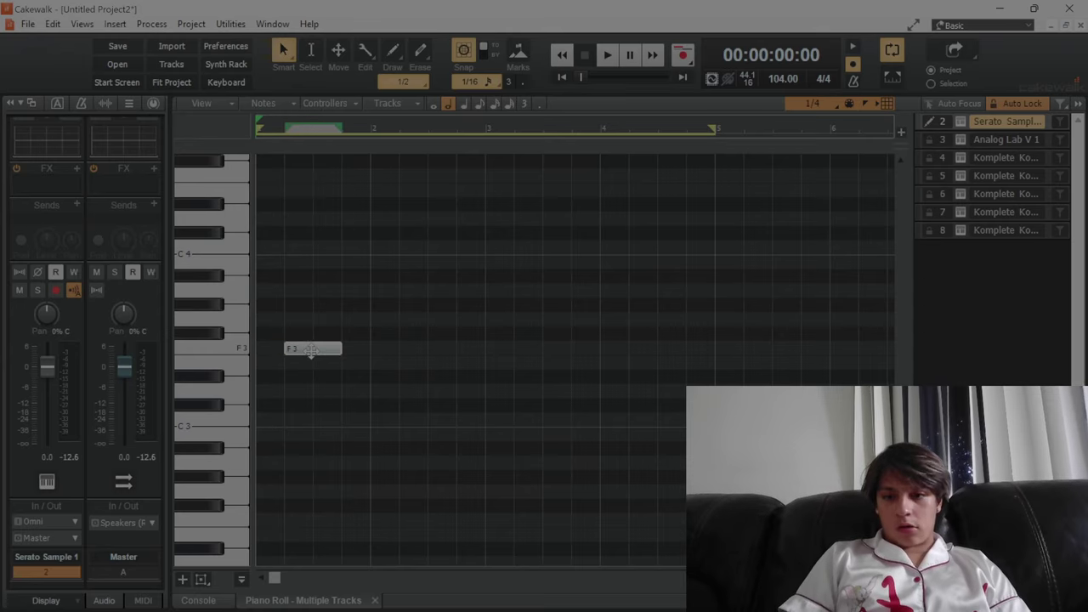
pyautogui.press('space')
pyautogui.press('space')
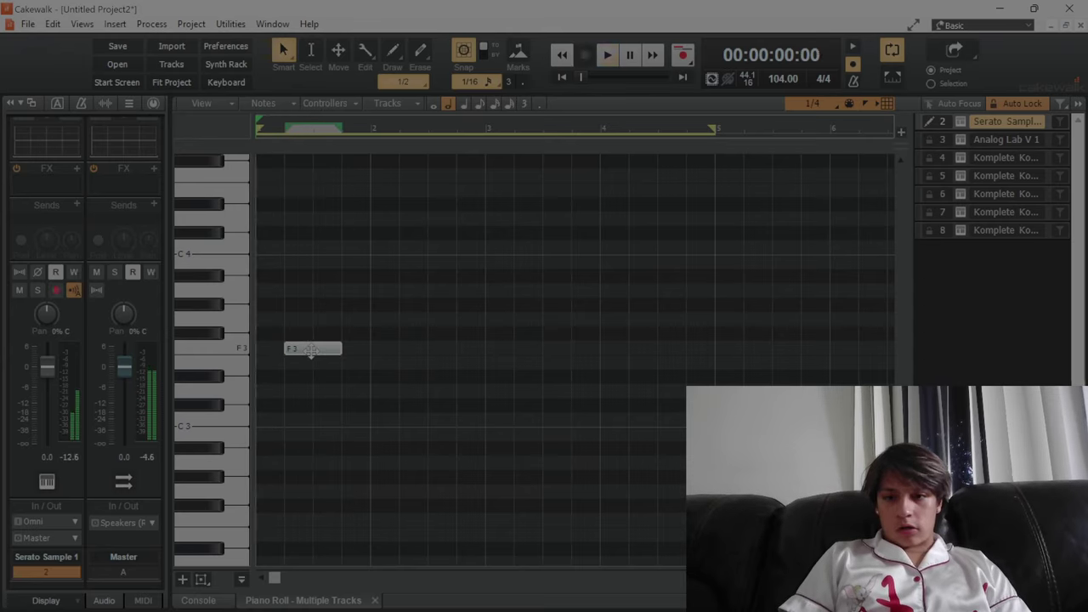
pyautogui.keyDown('alt'); pyautogui.click(313, 364); pyautogui.keyUp('alt')
pyautogui.click(327, 351)
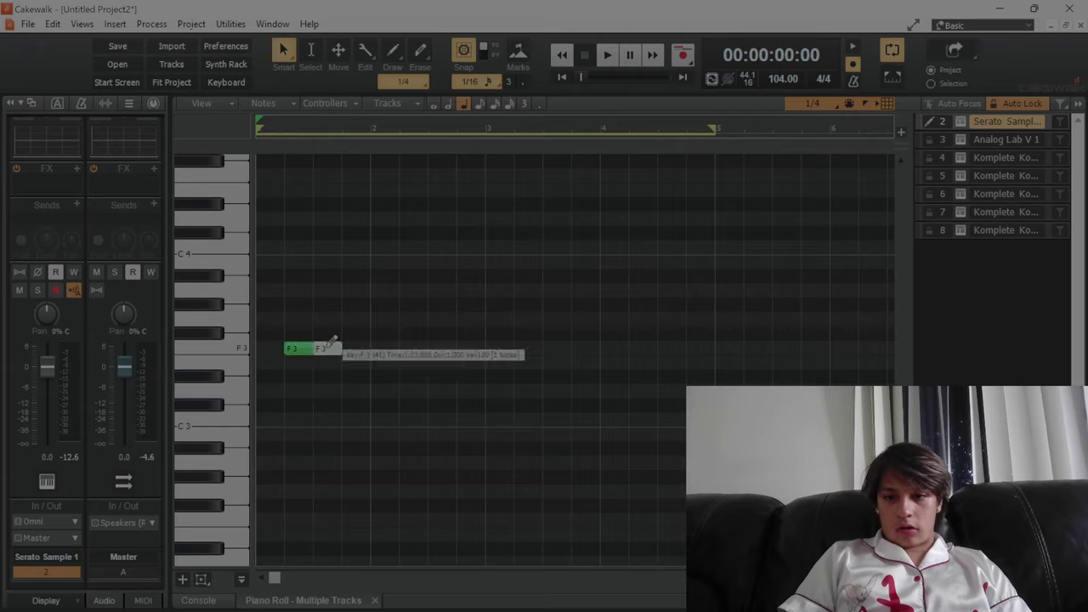
pyautogui.press('Delete')
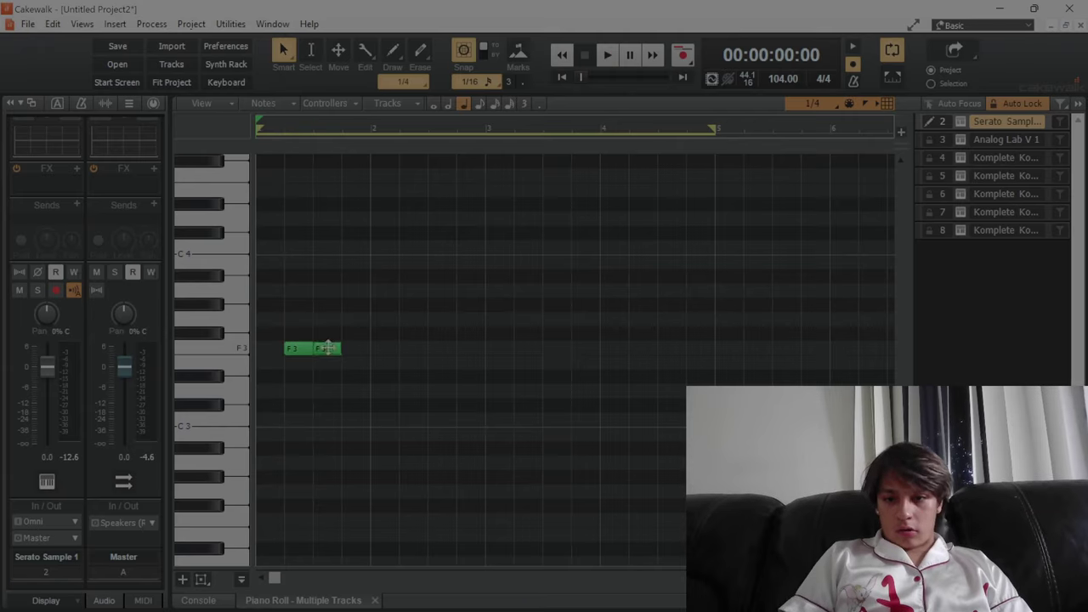
pyautogui.click(329, 347)
pyautogui.press('Delete')
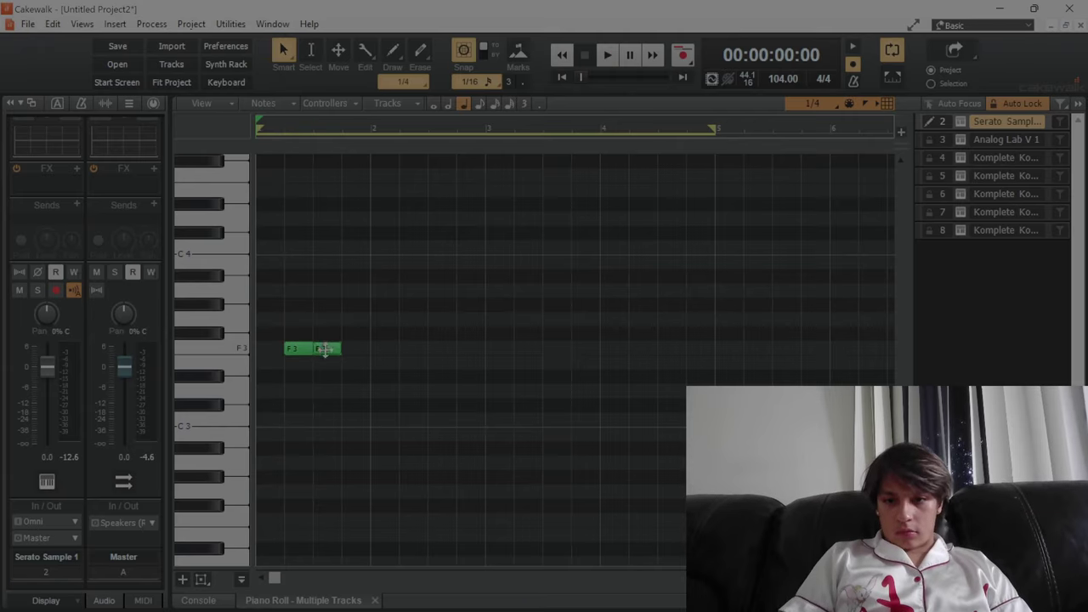
# Step: Move the second F3 quarter note up to C4 and play the pattern back
pyautogui.moveTo(324, 350); pyautogui.dragTo(329, 253)
pyautogui.press('space')
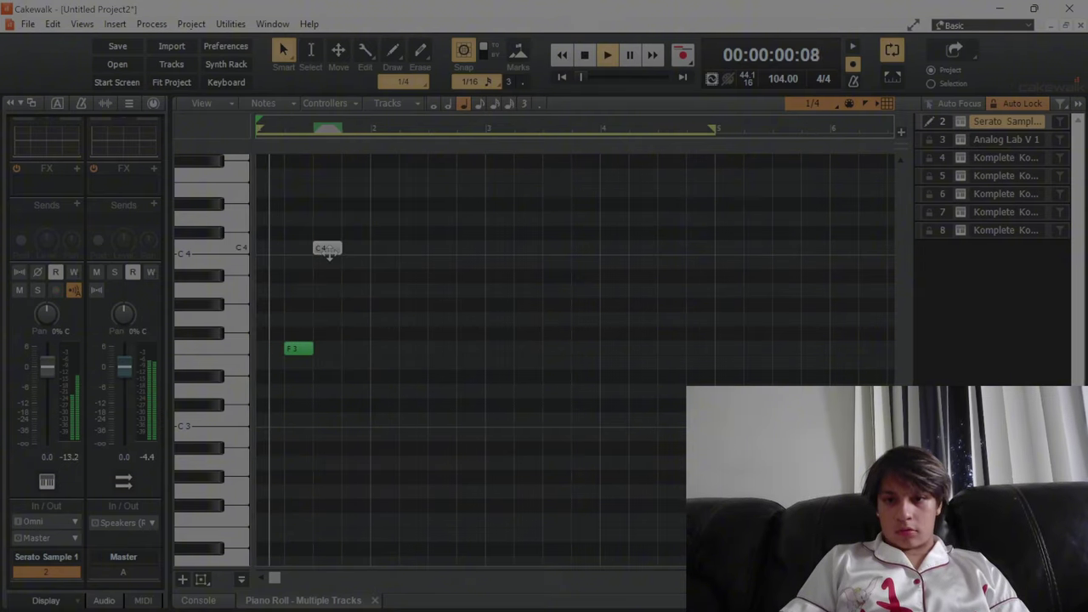
# Step: Set the Serato Sample 1 track's MIDI input to a Komplete Kontrol source and play its pattern again
pyautogui.press('d')
pyautogui.press('space')
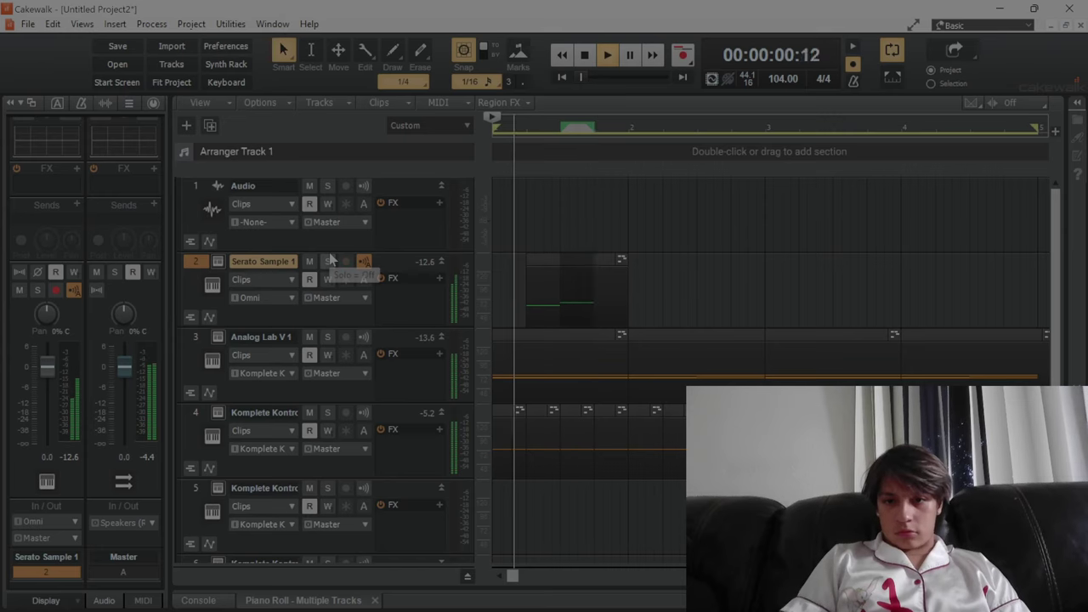
pyautogui.click(274, 305)
pyautogui.moveTo(399, 378)
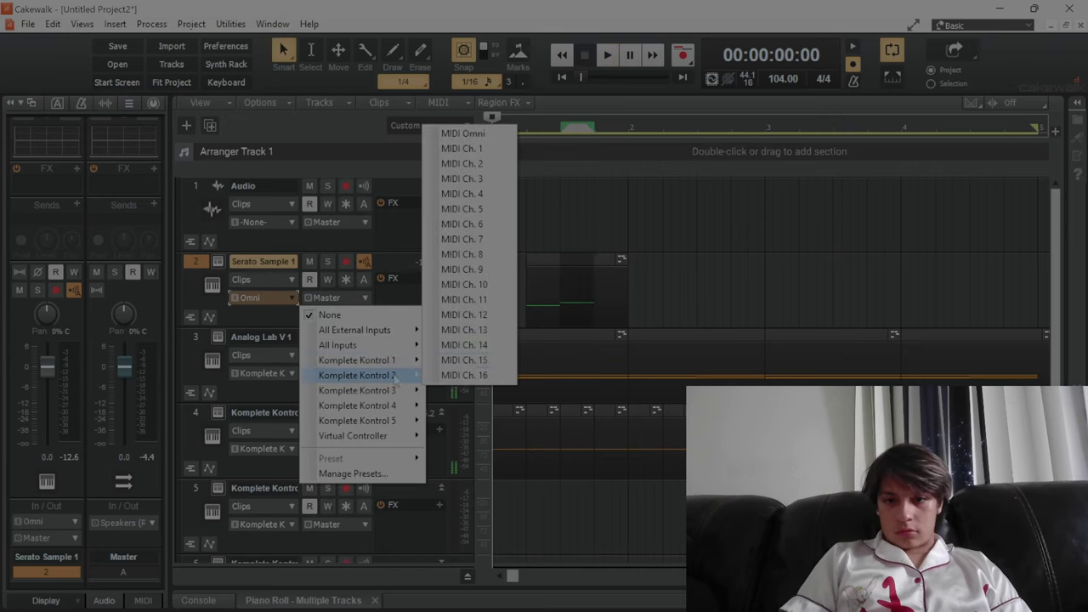
pyautogui.click(454, 353)
pyautogui.press('space')
pyautogui.press('d')
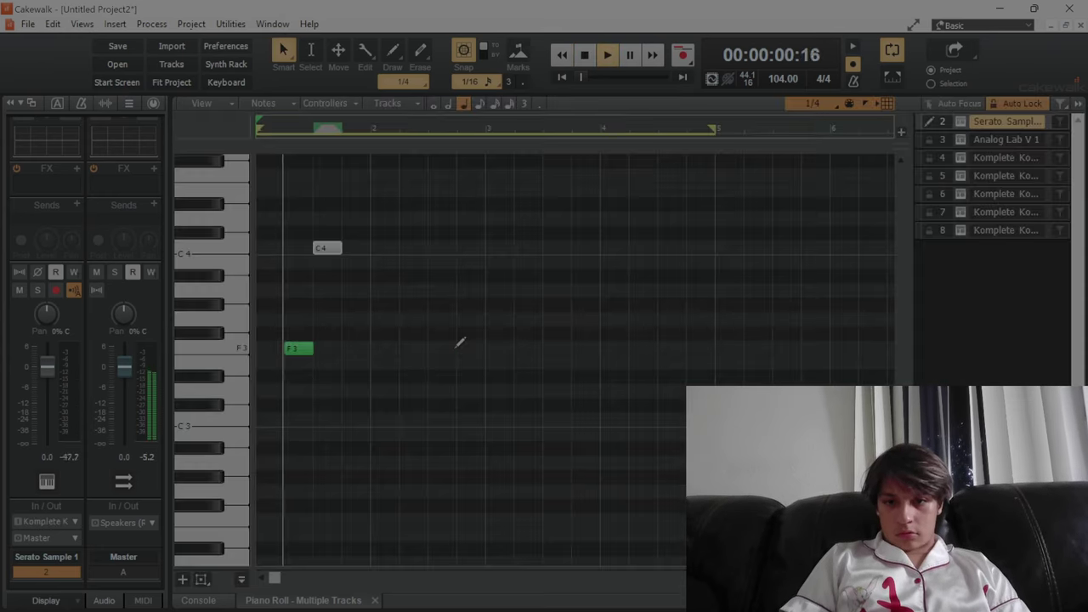
# Step: Raise the C4 note in bar 1 to D4, audition it, and remove the F3 note before it
pyautogui.press('space')
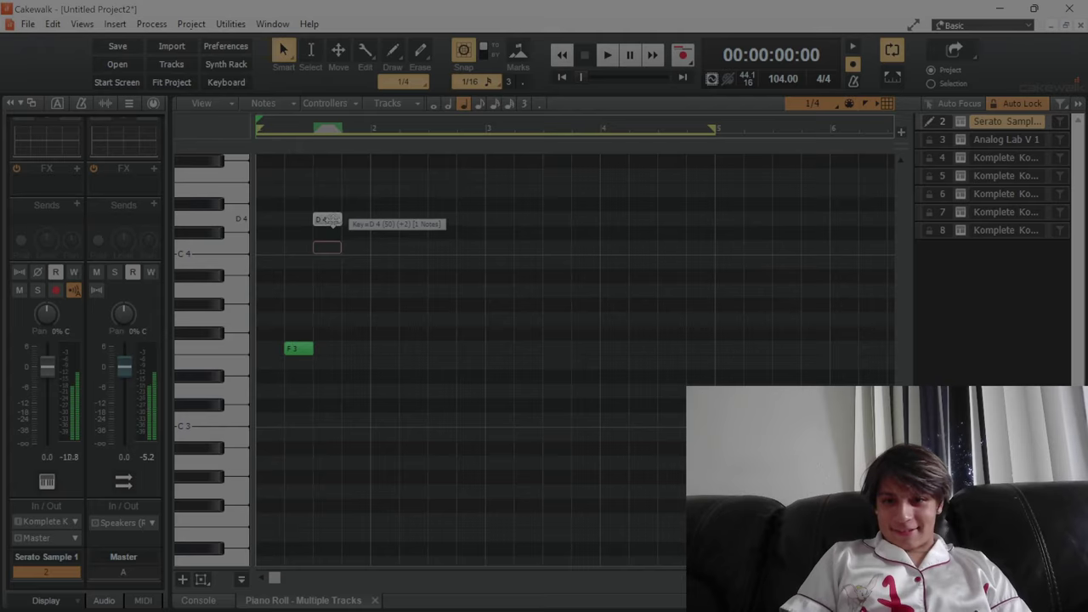
pyautogui.click(326, 219)
pyautogui.press('space')
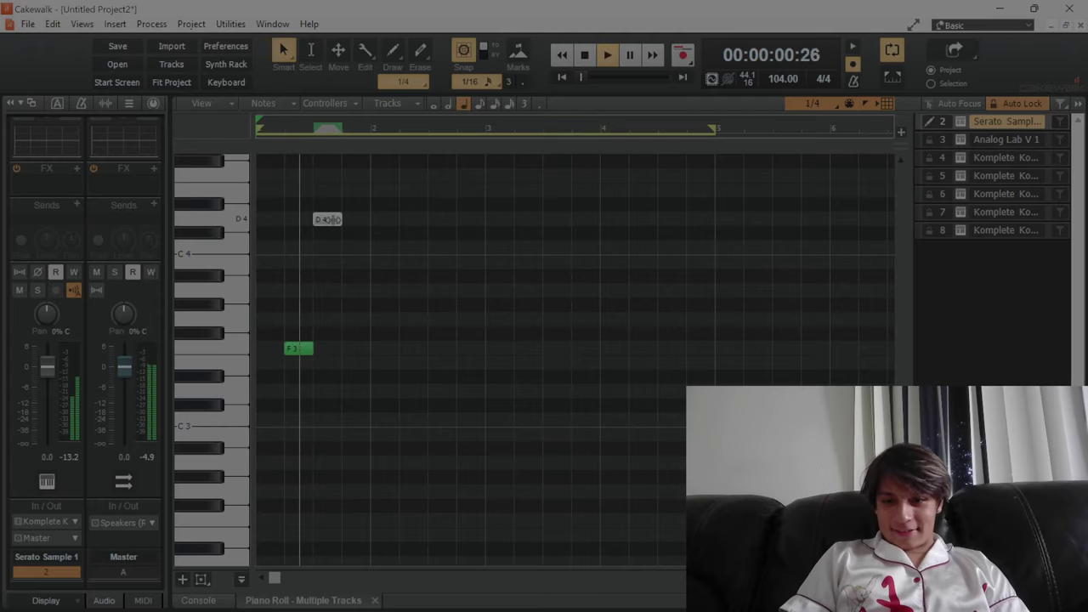
pyautogui.press('space')
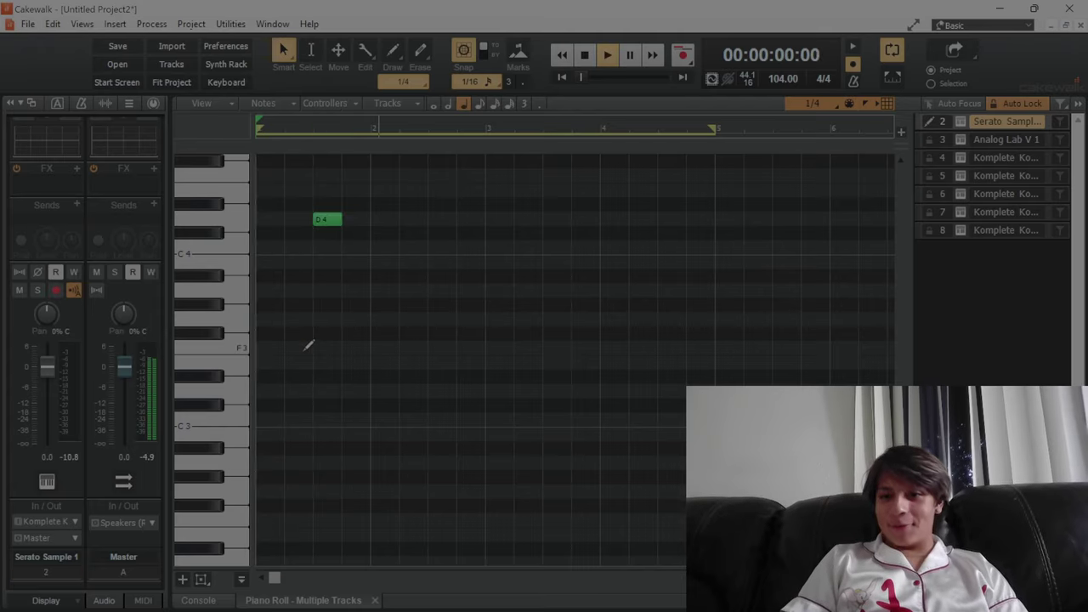
# Step: Add a D4 quarter note at the start of bar 2 while the pattern plays
pyautogui.press('space')
pyautogui.click(374, 219)
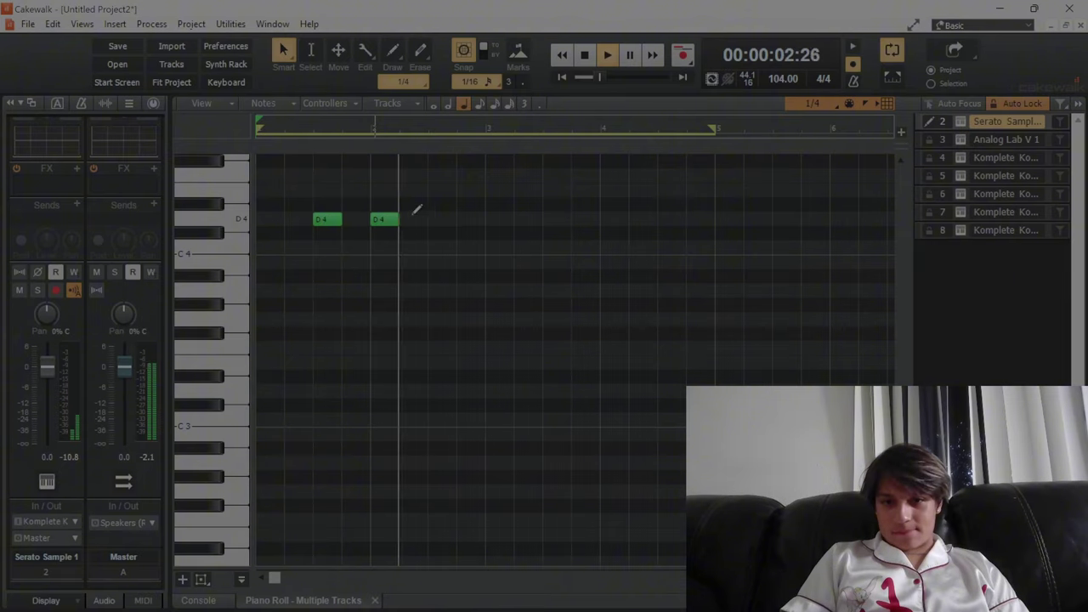
pyautogui.press('w')
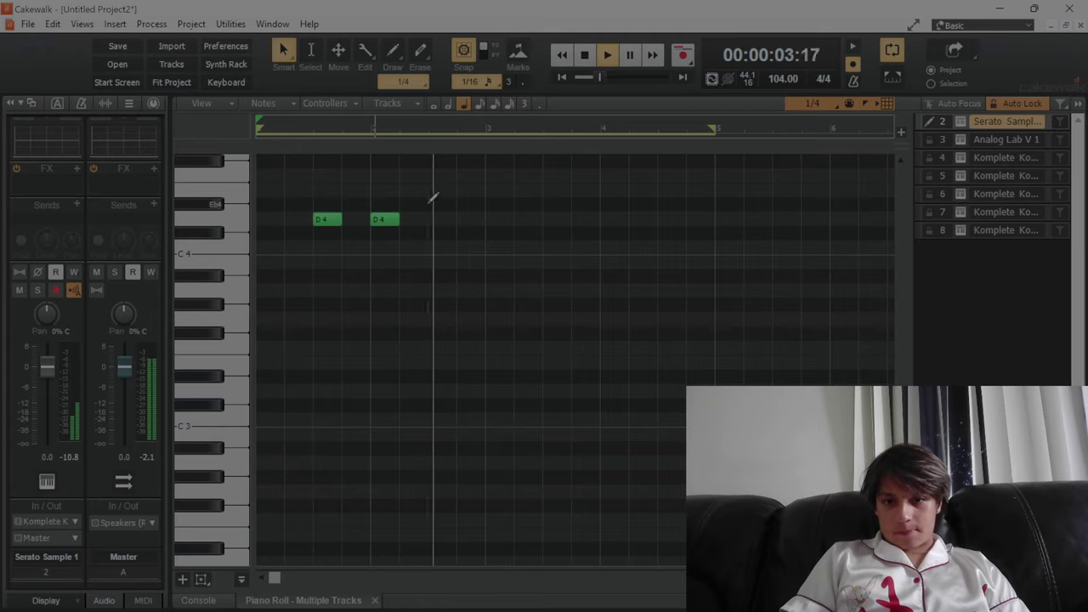
# Step: Add two Eb4 quarter notes on beats 3 and 4 of bar 2 and play the phrase
pyautogui.press('space')
pyautogui.click(433, 350)
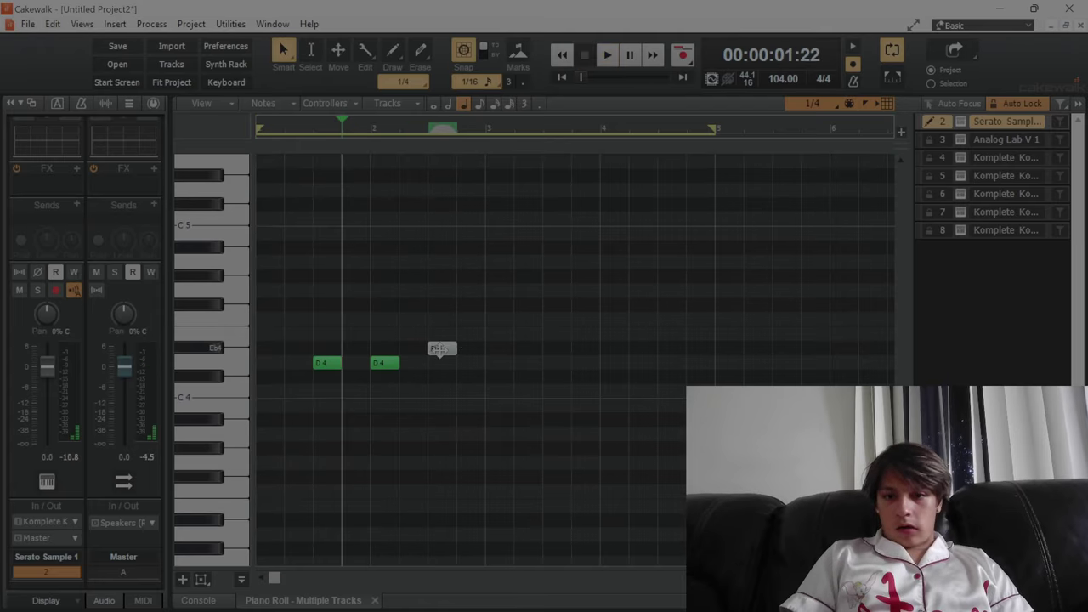
pyautogui.click(460, 349)
pyautogui.press('w')
pyautogui.press('space')
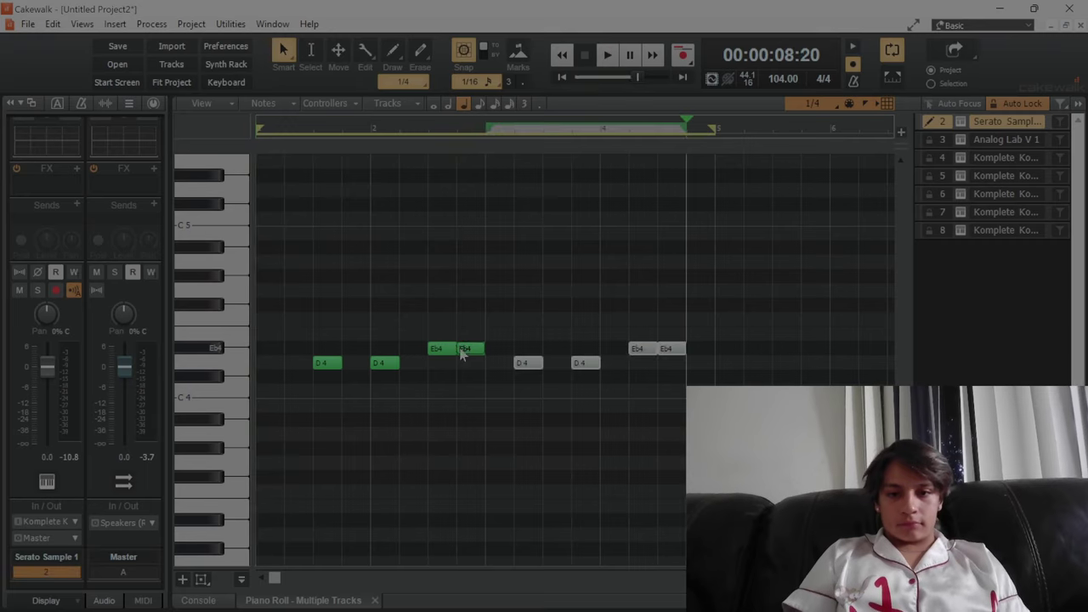
# Step: Shift the copied four-note phrase one beat later so its first D4 falls on beat 3 of bar 3
pyautogui.press('space')
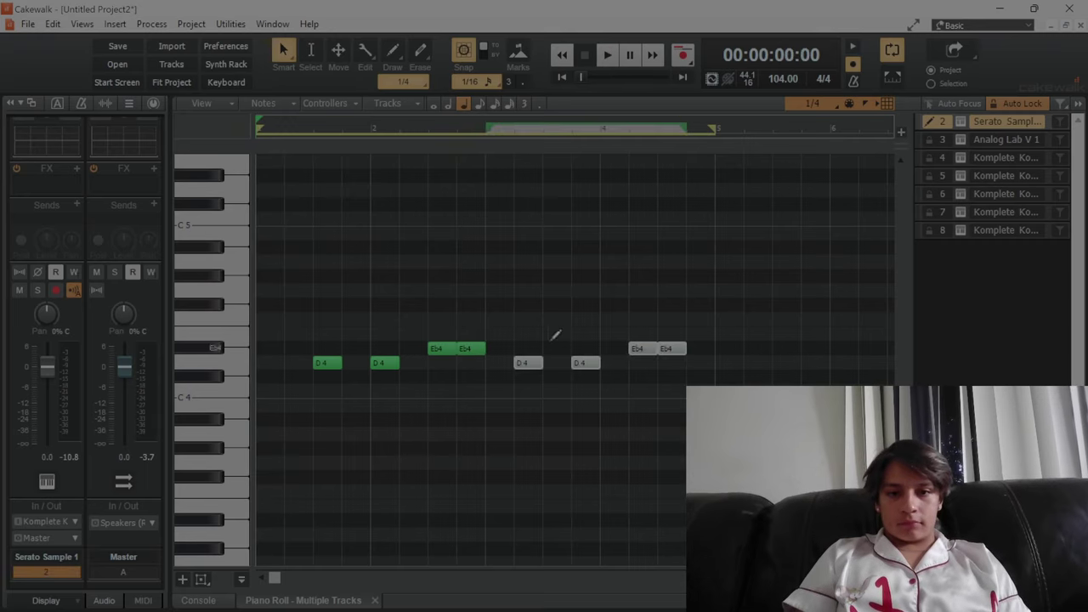
pyautogui.moveTo(526, 368); pyautogui.dragTo(553, 359)
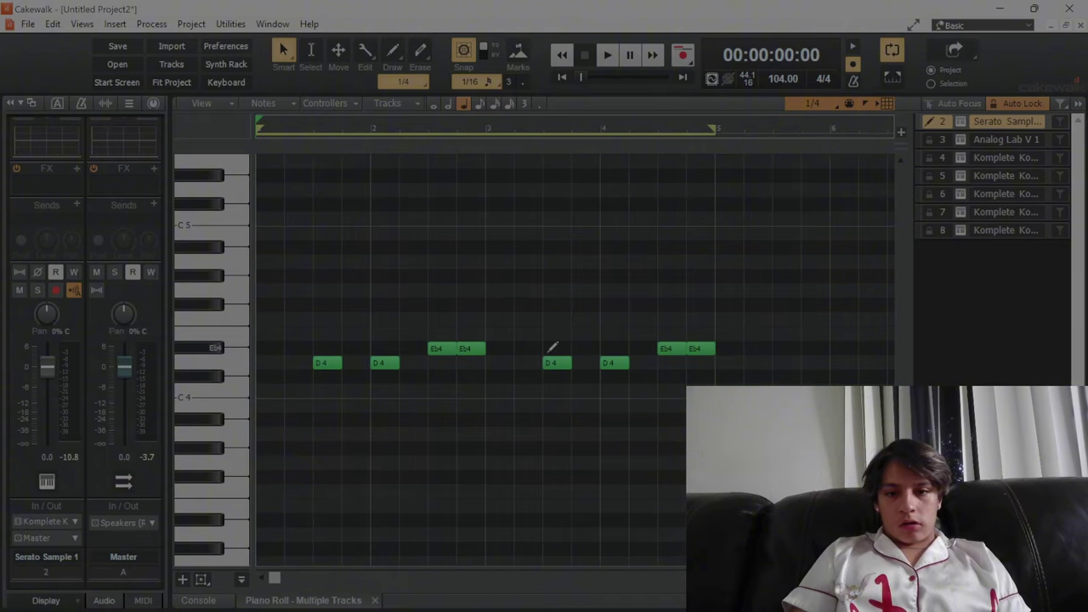
# Step: Try low opening notes, settle on E3 at the start of bar 1, and add a matching E3 at the start of bar 3
pyautogui.moveTo(489, 435)
pyautogui.mouseDown()
pyautogui.moveTo(514, 434)
pyautogui.moveTo(511, 457)
pyautogui.mouseUp()
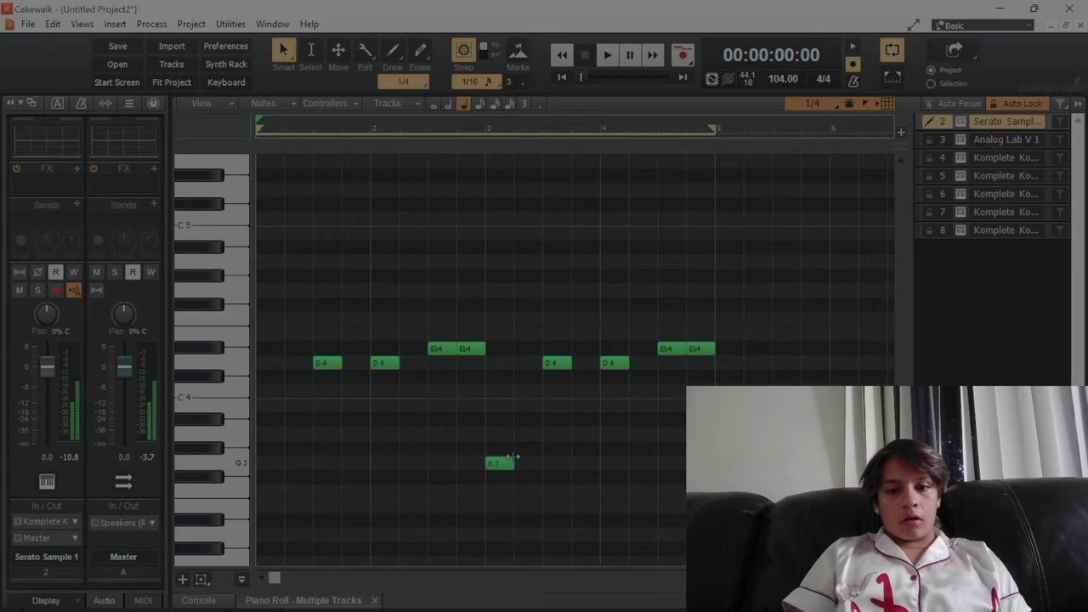
pyautogui.press('space')
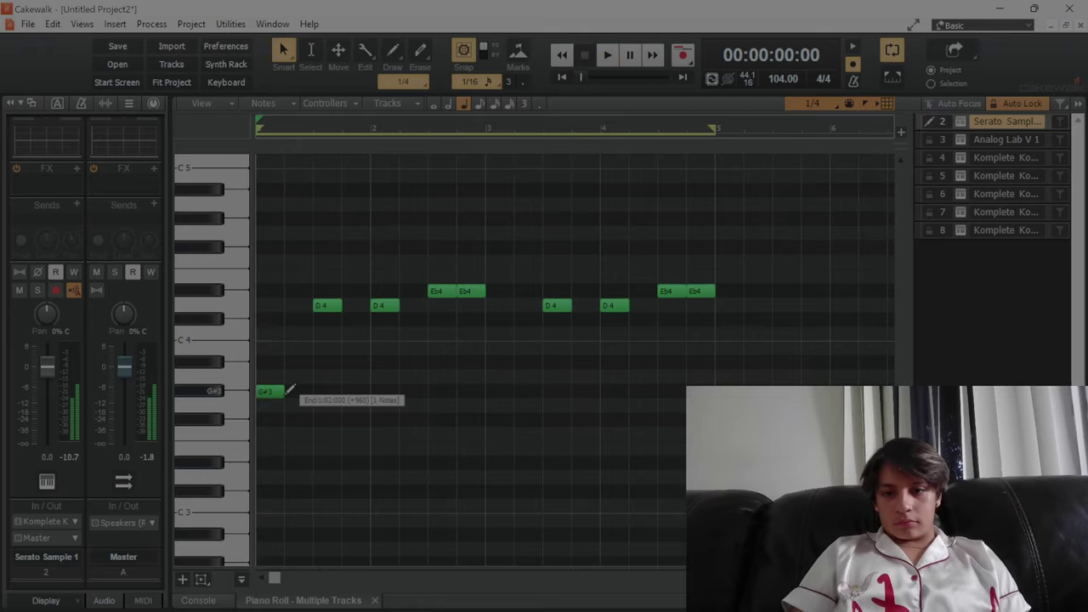
pyautogui.moveTo(290, 388); pyautogui.dragTo(284, 444)
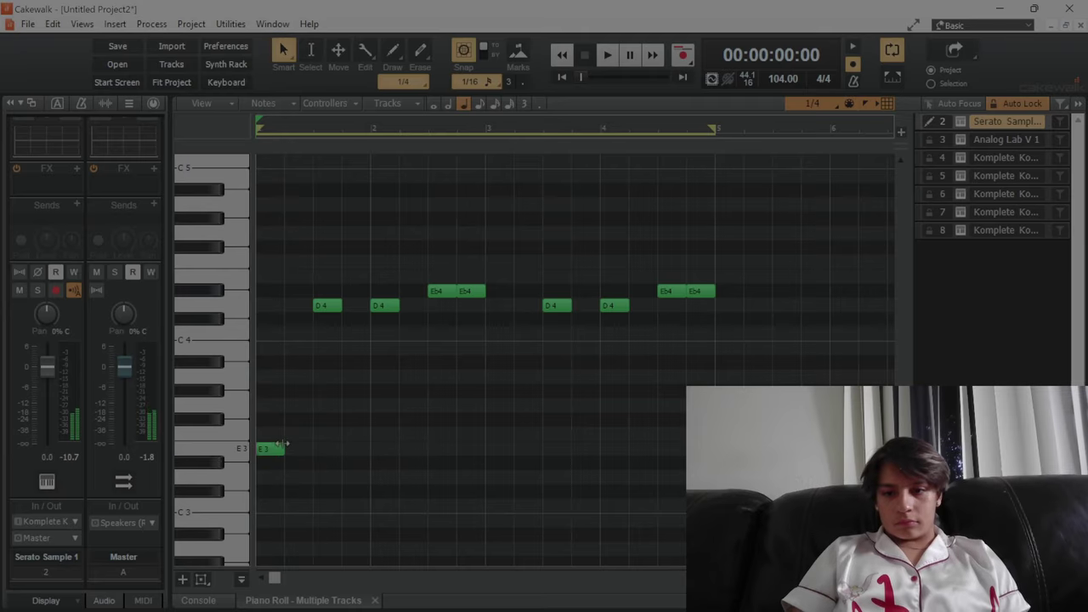
pyautogui.press('space')
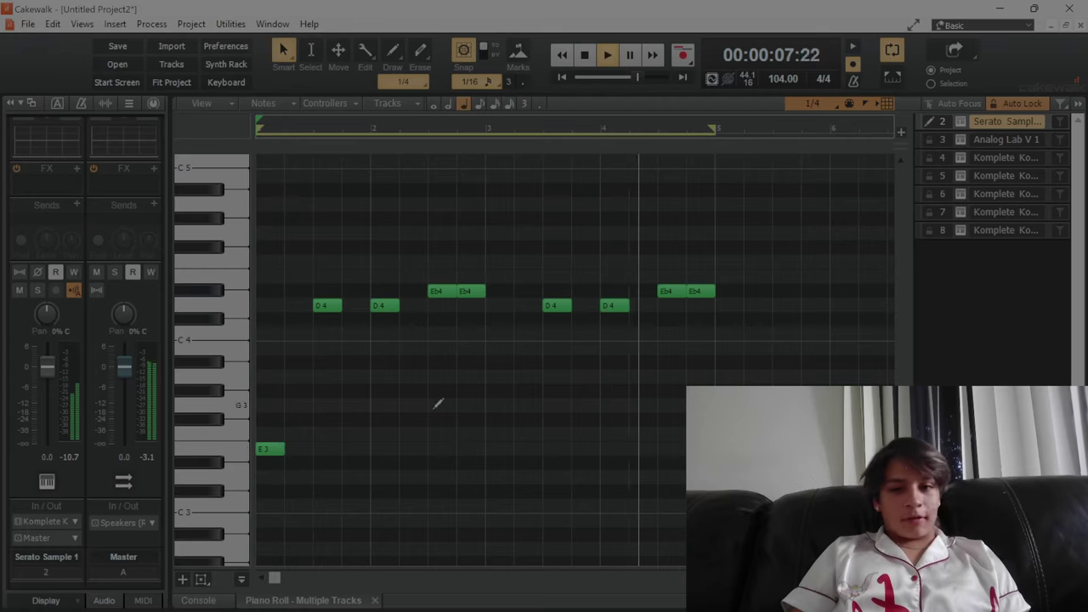
pyautogui.click(490, 447)
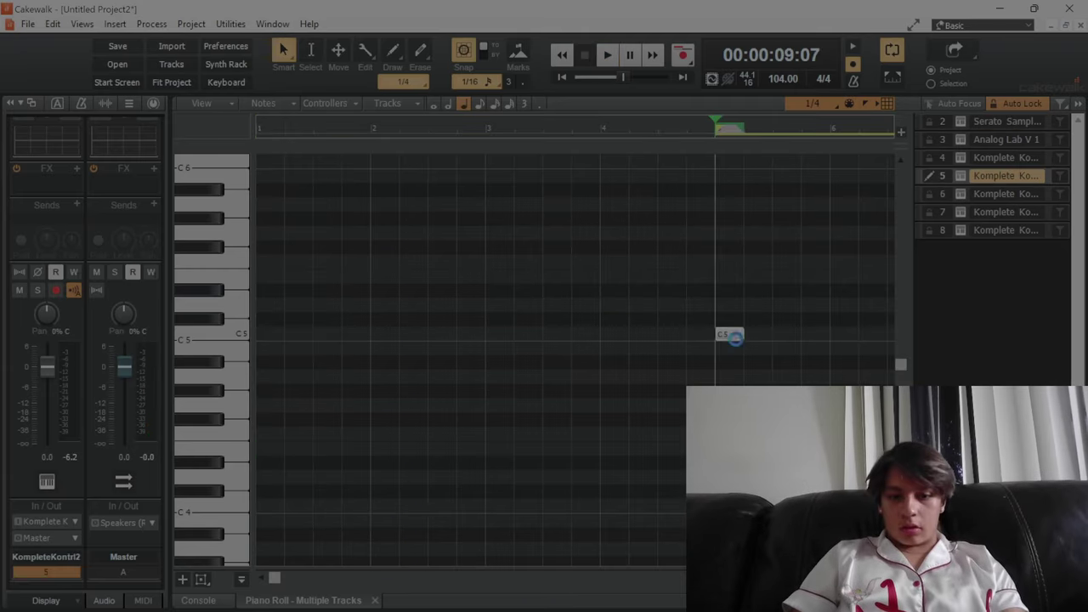
# Step: On track 5, split the C5 quarter note at the start of bar 5 into two eighth notes and audition them
pyautogui.click(733, 335)
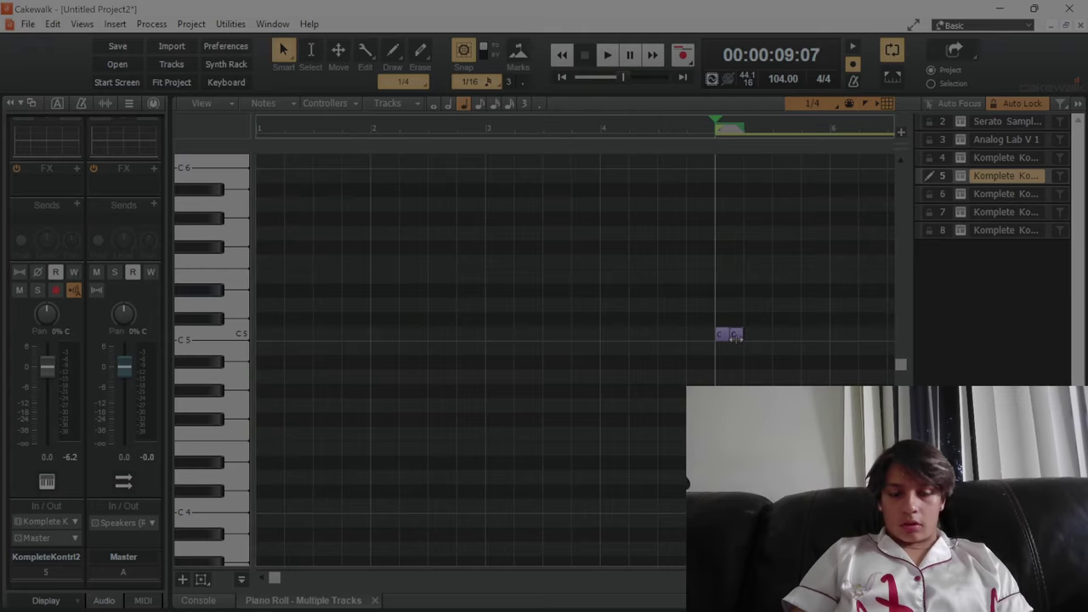
pyautogui.press('space')
pyautogui.press('space')
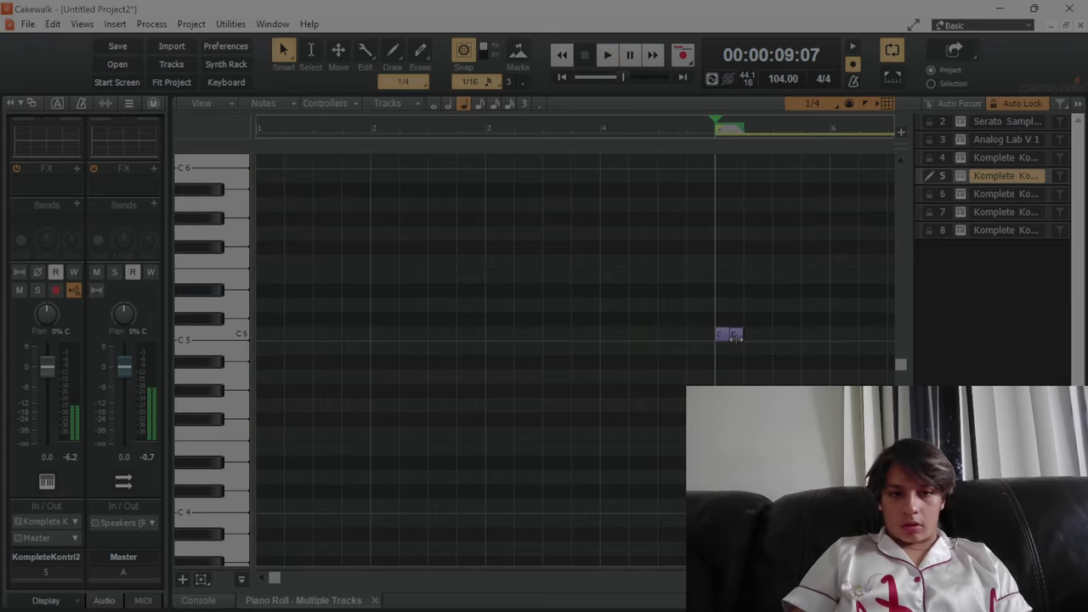
# Step: Duplicate the pair of C5 eighth notes five times in a row from bar 5 onward
pyautogui.hotkey('ctrl', 'a')
pyautogui.hotkey('ctrl', 'd')
pyautogui.hotkey('ctrl', 'd')
pyautogui.hotkey('ctrl', 'd')
pyautogui.hotkey('ctrl', 'd')
pyautogui.hotkey('ctrl', 'd')
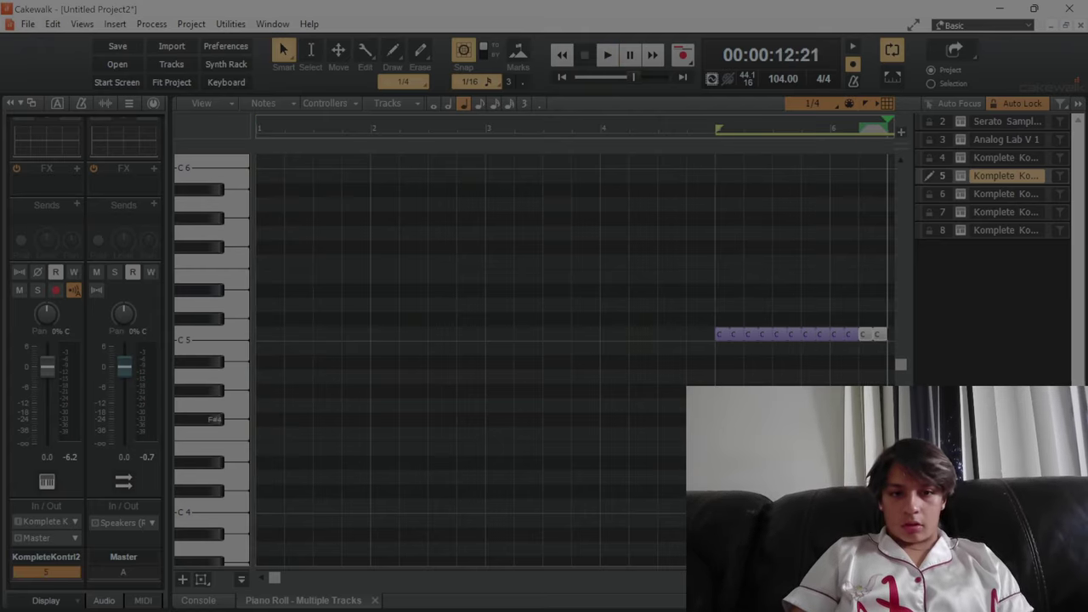
# Step: Play back the C5 eighth-note pattern in bars 5 and 6 and select all of its notes
pyautogui.hscroll(2, 738, 420)
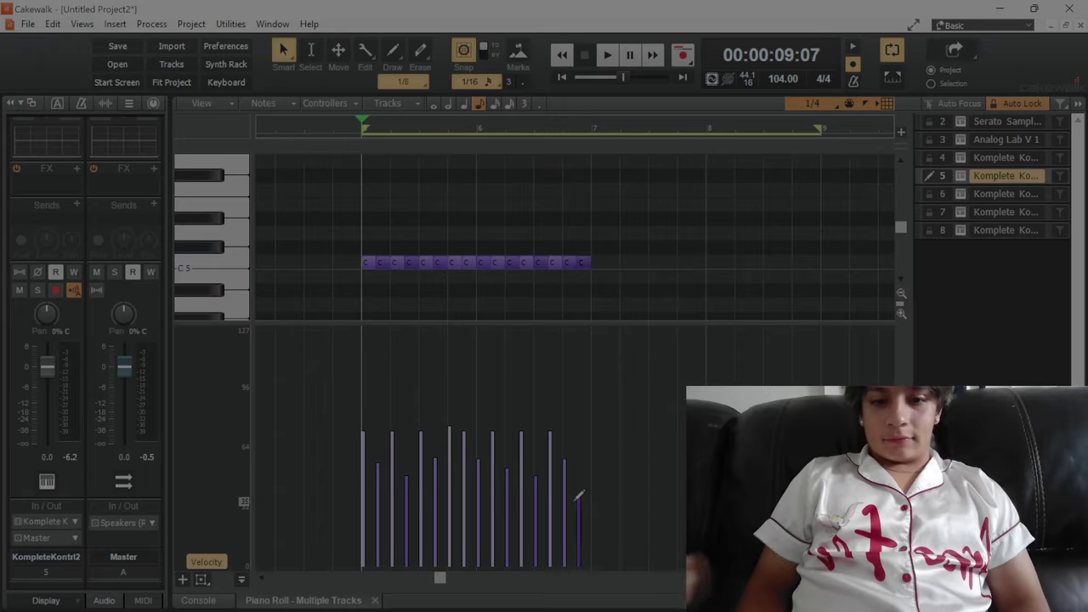
pyautogui.press('space')
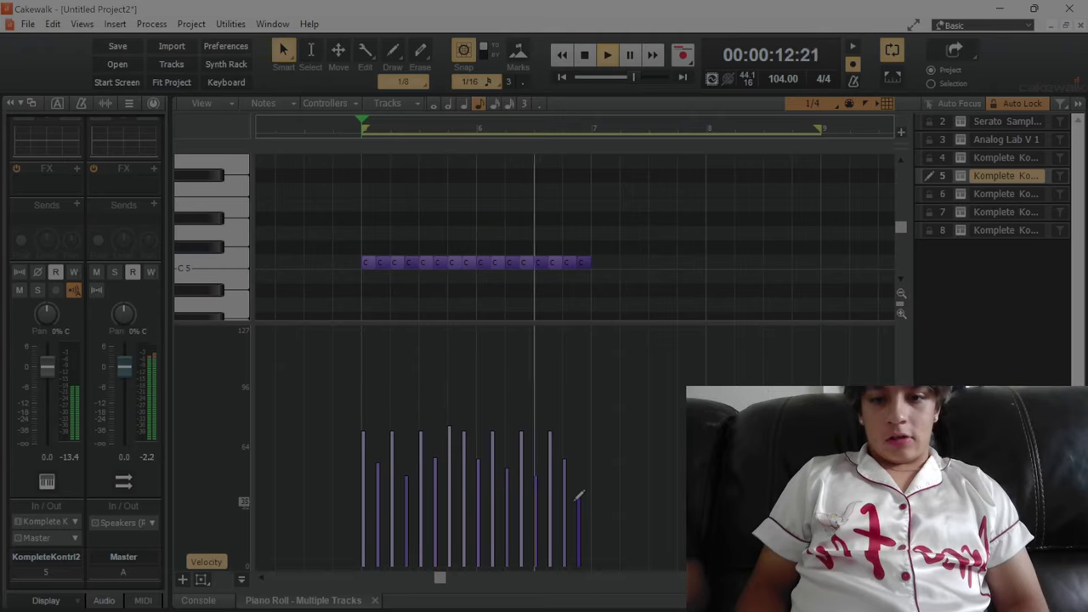
pyautogui.press('space')
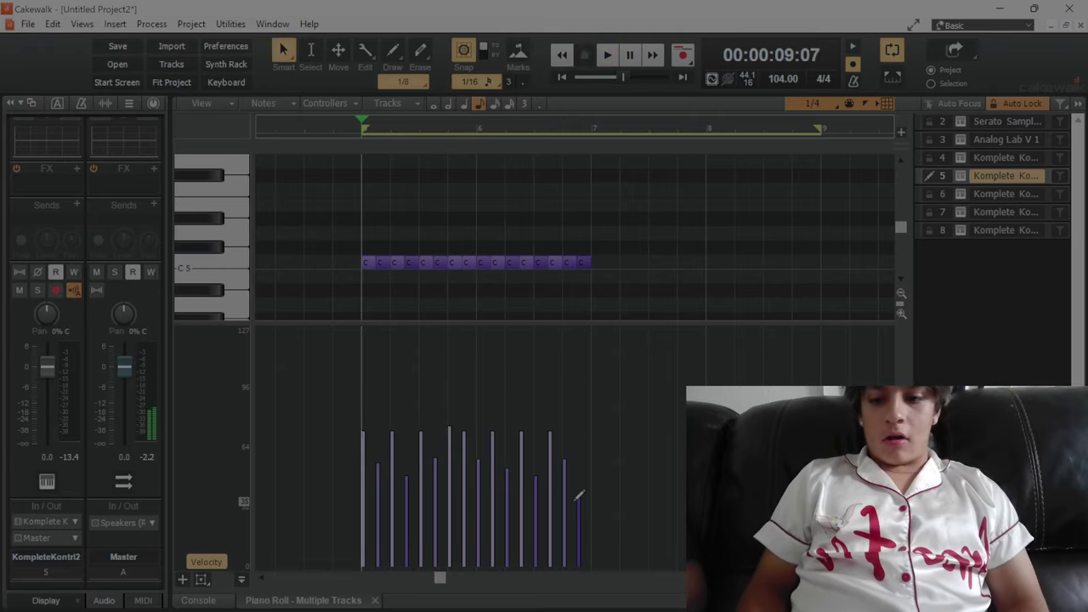
pyautogui.hotkey('ctrl', 'a')
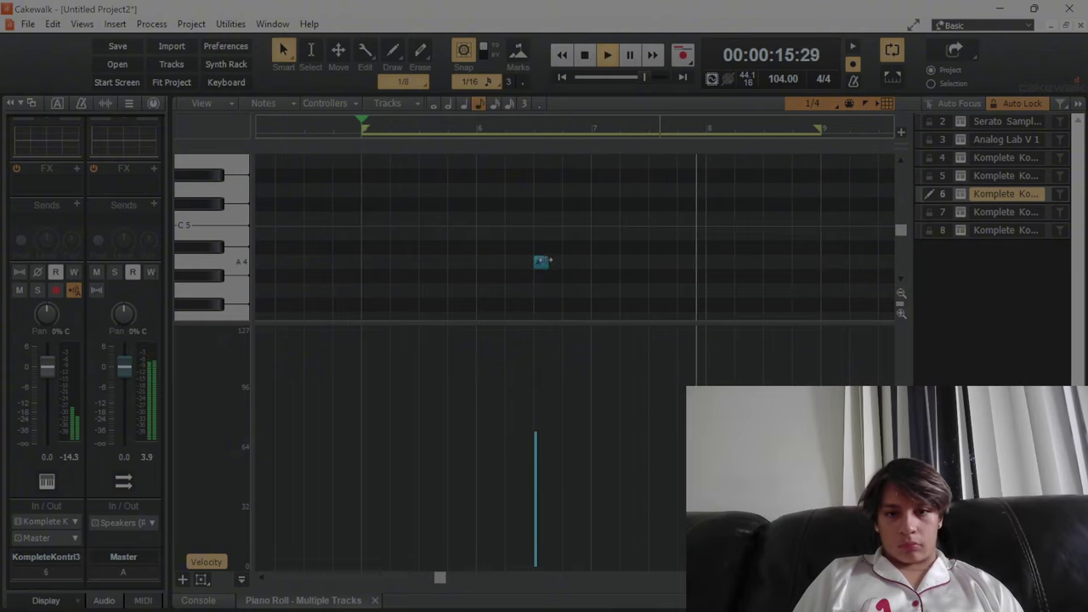
# Step: On track 6, lengthen the bar 6 A4 to a quarter note and place A4 quarter notes on beats 3 and 4 of bars 6 and 8
pyautogui.moveTo(547, 263); pyautogui.dragTo(563, 264)
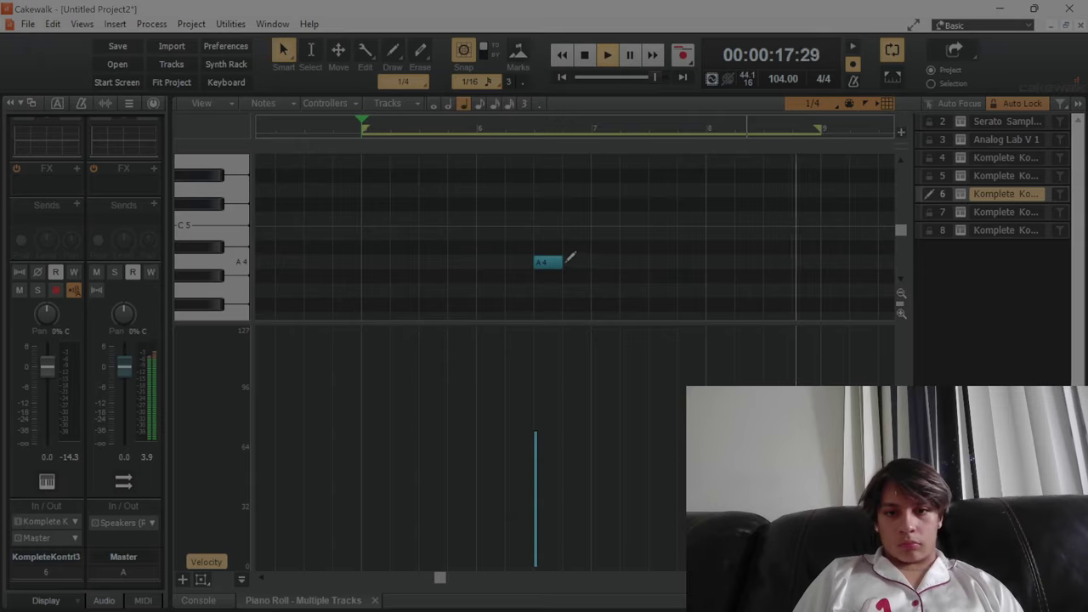
pyautogui.click(568, 262)
pyautogui.click(770, 262)
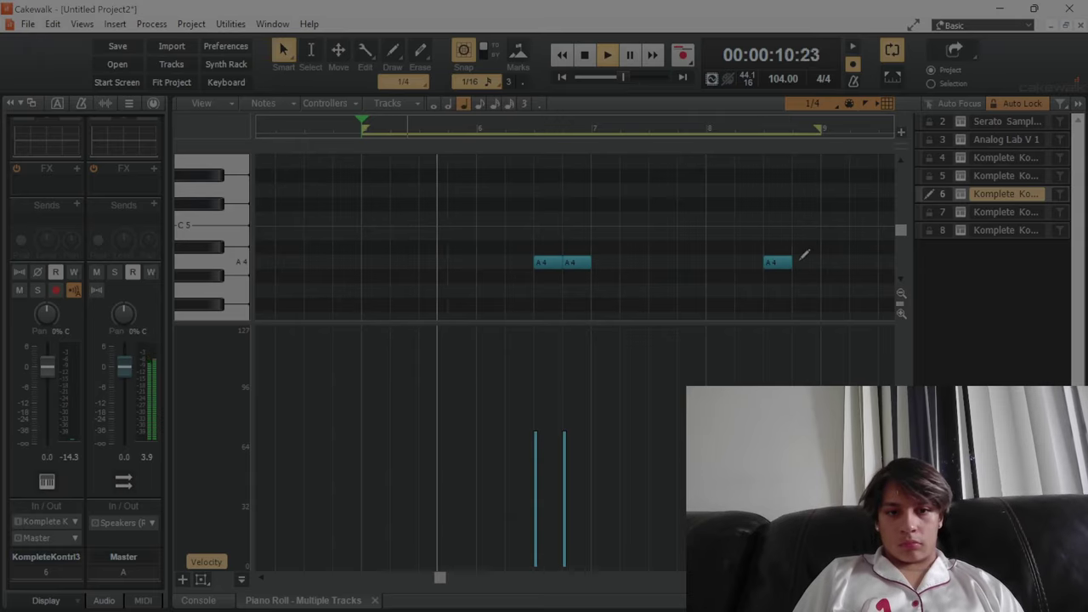
pyautogui.click(797, 262)
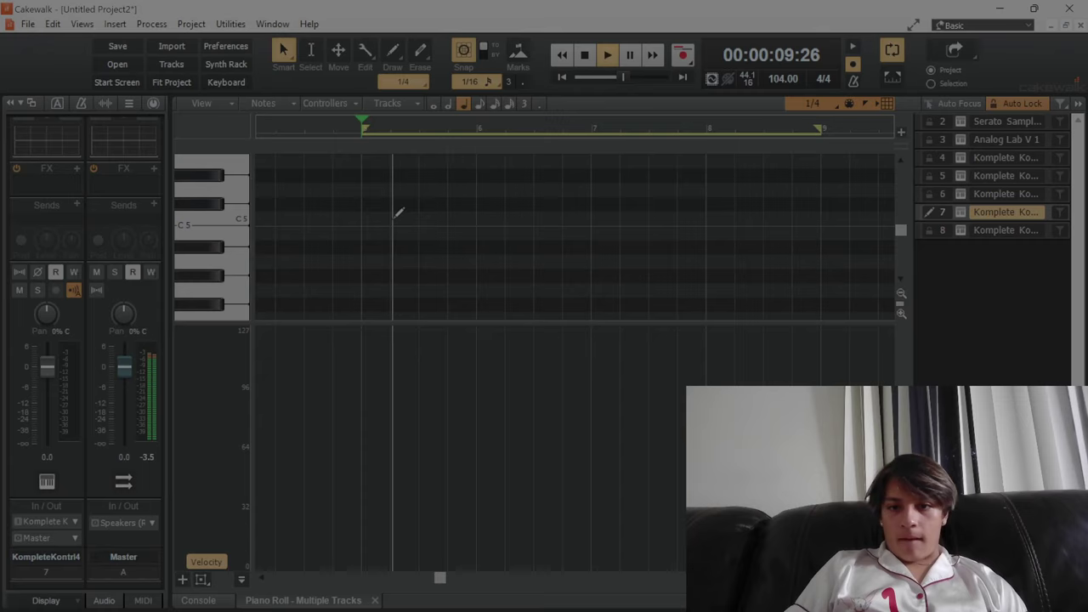
# Step: On track 7, place a C5 quarter note in bar 5, move it to beat 1, and play it back
pyautogui.click(395, 219)
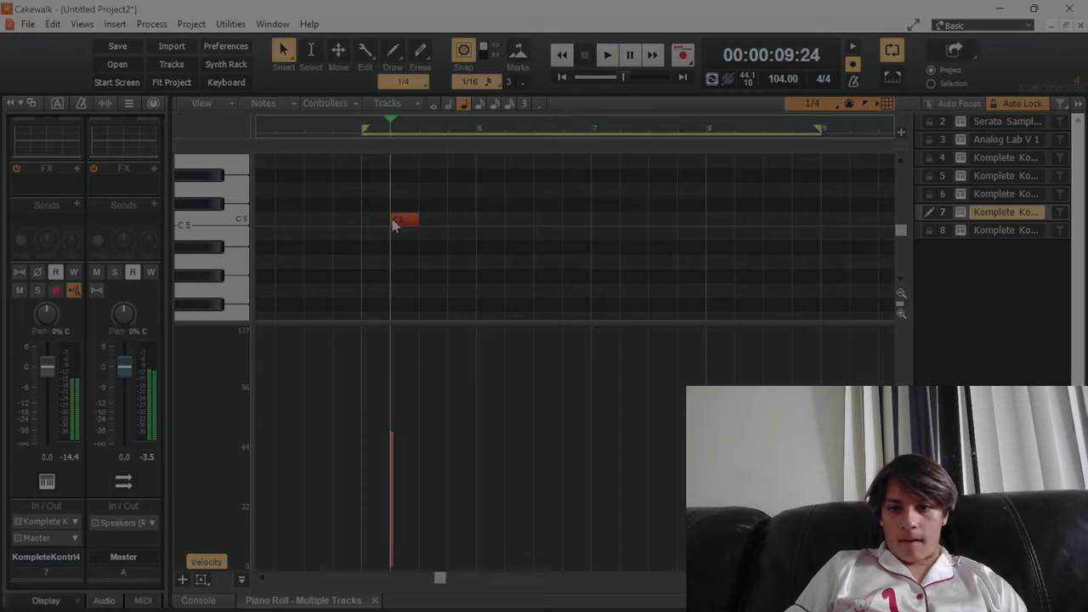
pyautogui.press('space')
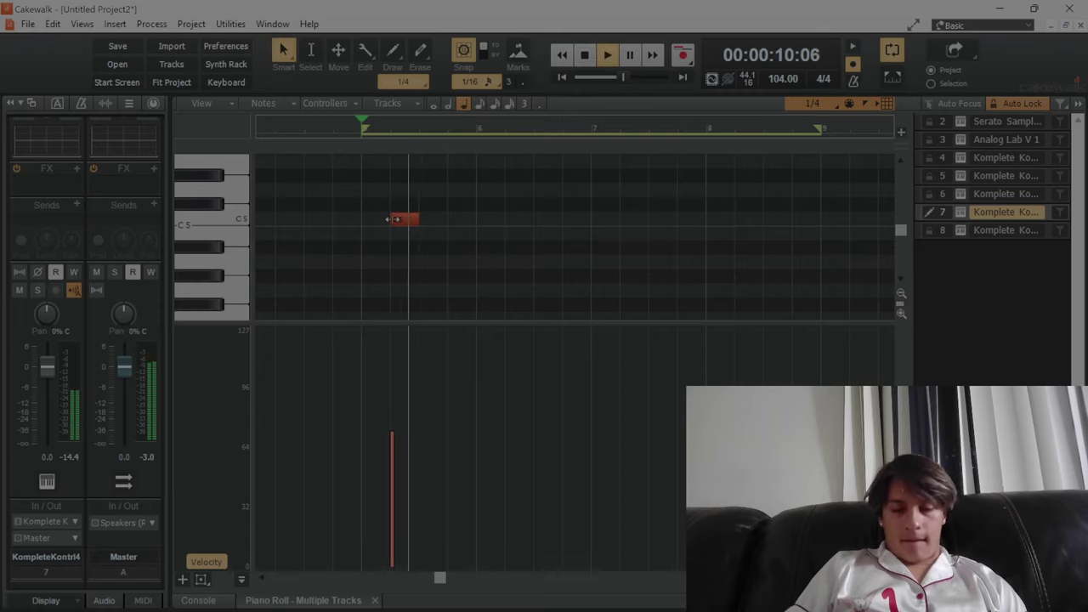
pyautogui.press('space')
pyautogui.moveTo(395, 218); pyautogui.dragTo(369, 218)
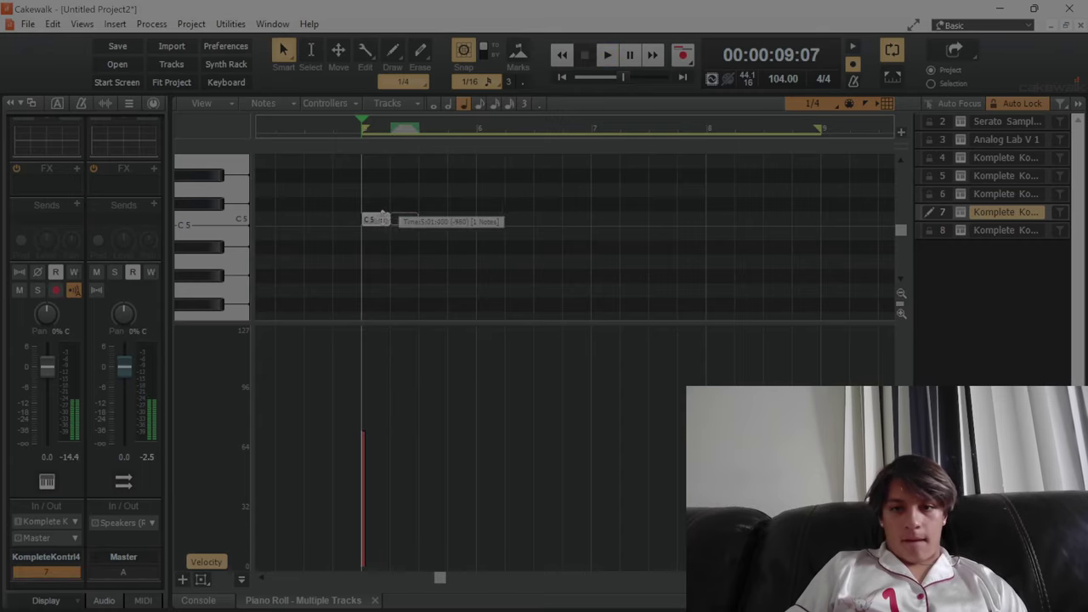
pyautogui.press('space')
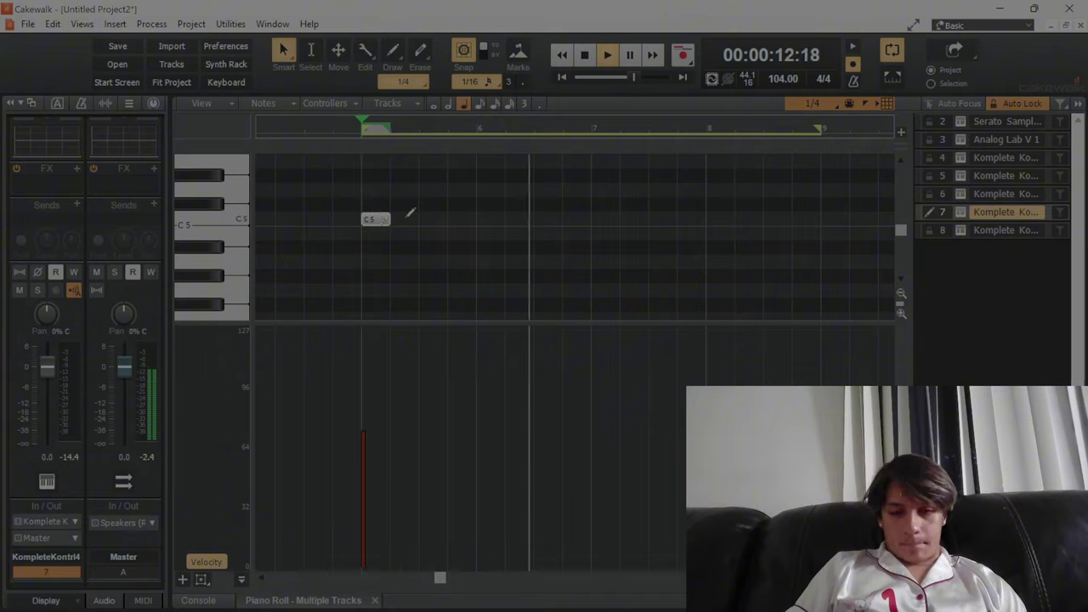
# Step: Add a second C5 quarter note at the start of bar 7 on track 7
pyautogui.click(594, 219)
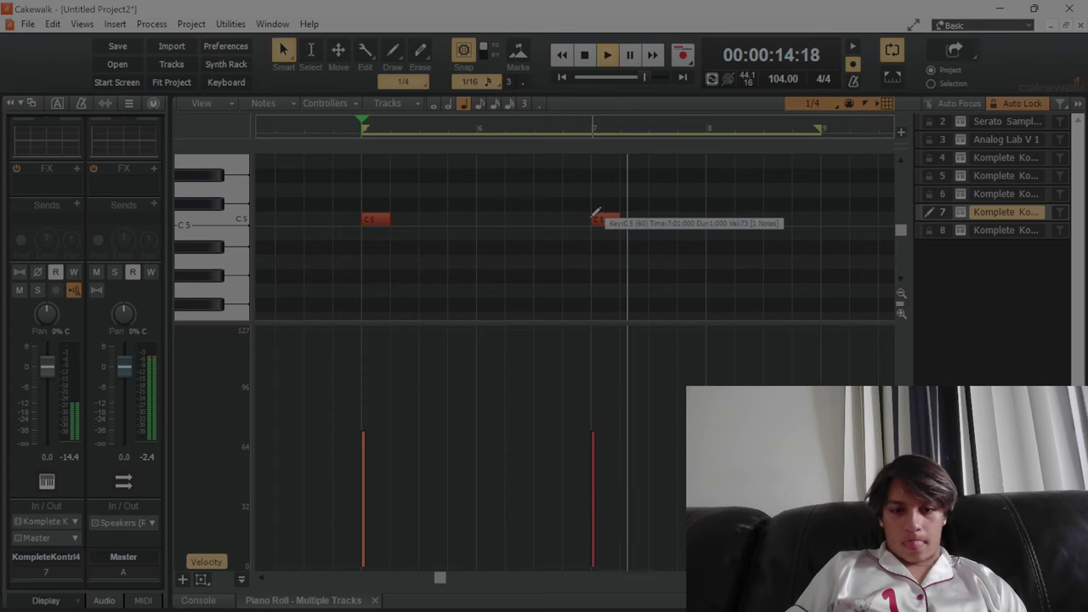
pyautogui.press('d')
pyautogui.press('b')
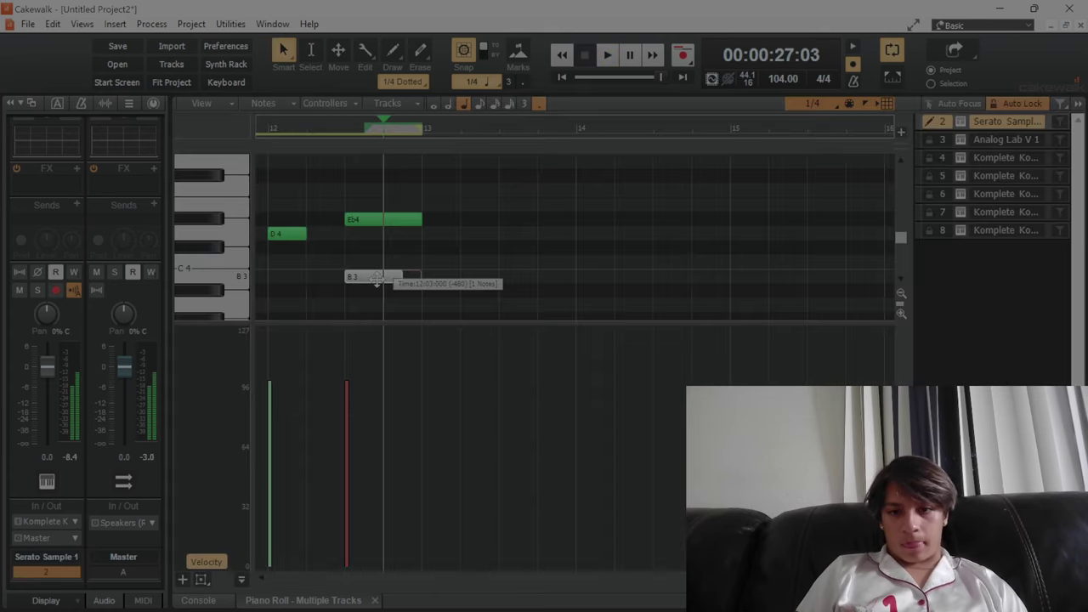
# Step: On the Serato Sample 1 track, shift the B3 note to beat 3 of bar 12 and play the end of the arrangement
pyautogui.click(375, 278)
pyautogui.click(355, 252)
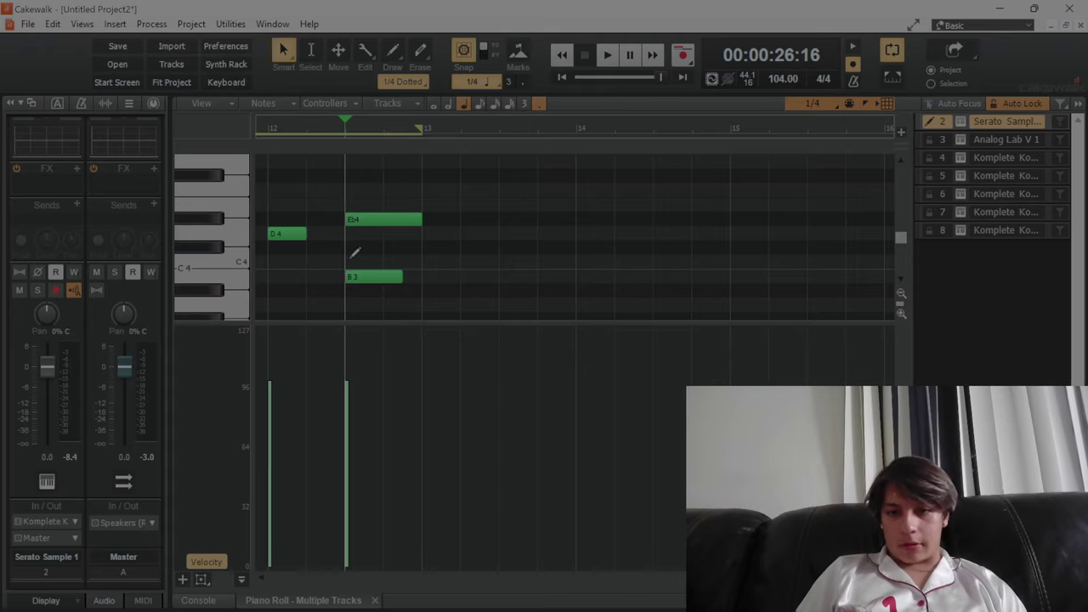
pyautogui.hscroll(-3, 355, 254)
pyautogui.moveTo(462, 277)
pyautogui.mouseDown()
pyautogui.moveTo(474, 282)
pyautogui.moveTo(425, 277)
pyautogui.mouseUp()
pyautogui.press('d')
pyautogui.press('Left')
pyautogui.press('space')
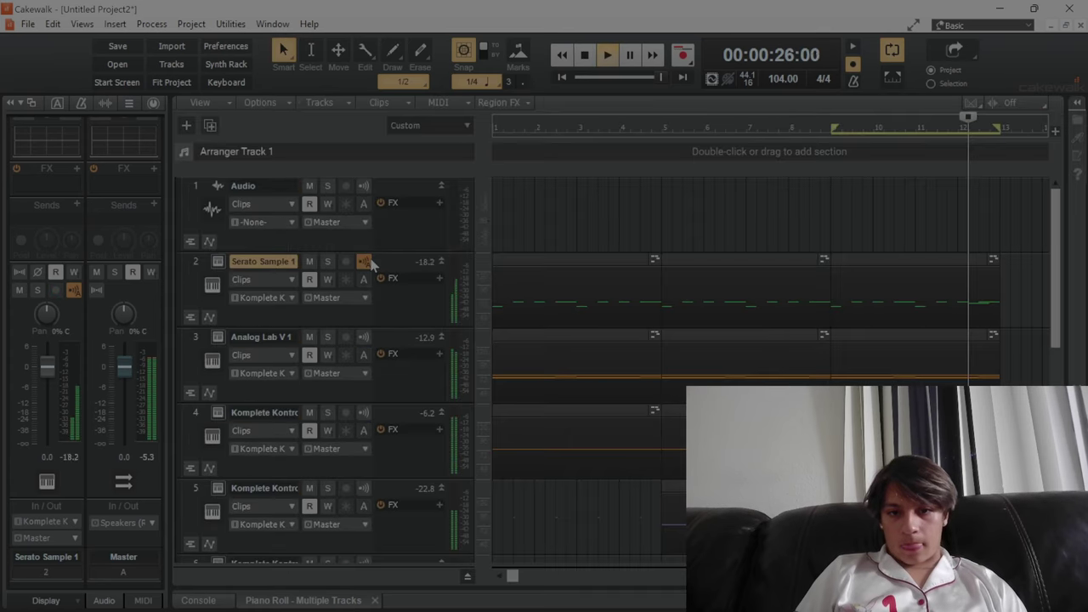
# Step: On the Serato Sample 1 track, shorten the bar 12 Eb4 to a quarter note starting on beat 4 and play it back
pyautogui.press('d')
pyautogui.press('space')
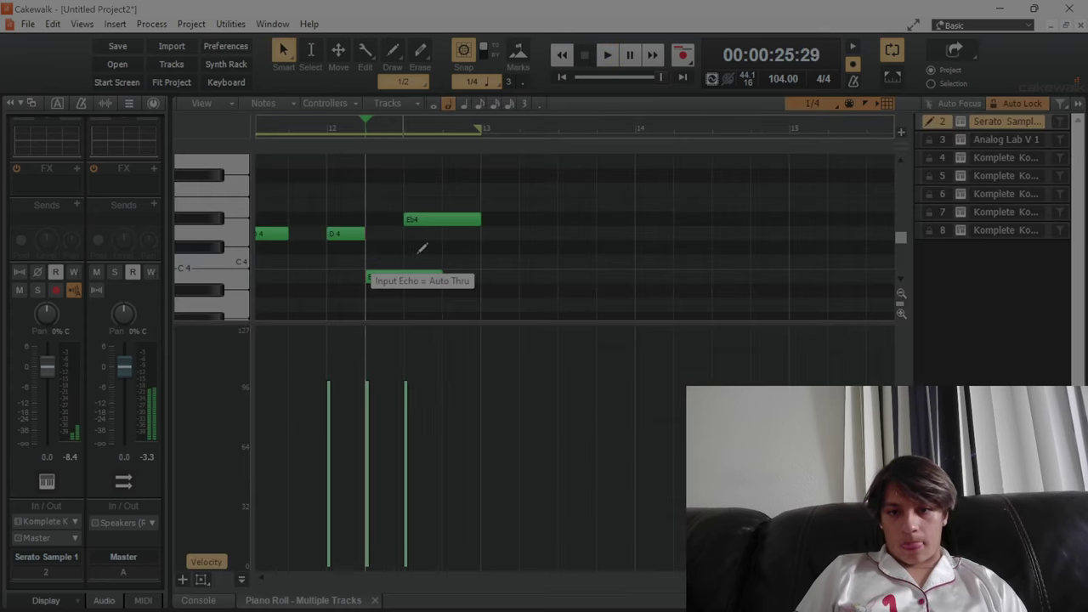
pyautogui.moveTo(405, 220); pyautogui.dragTo(441, 221)
pyautogui.press('space')
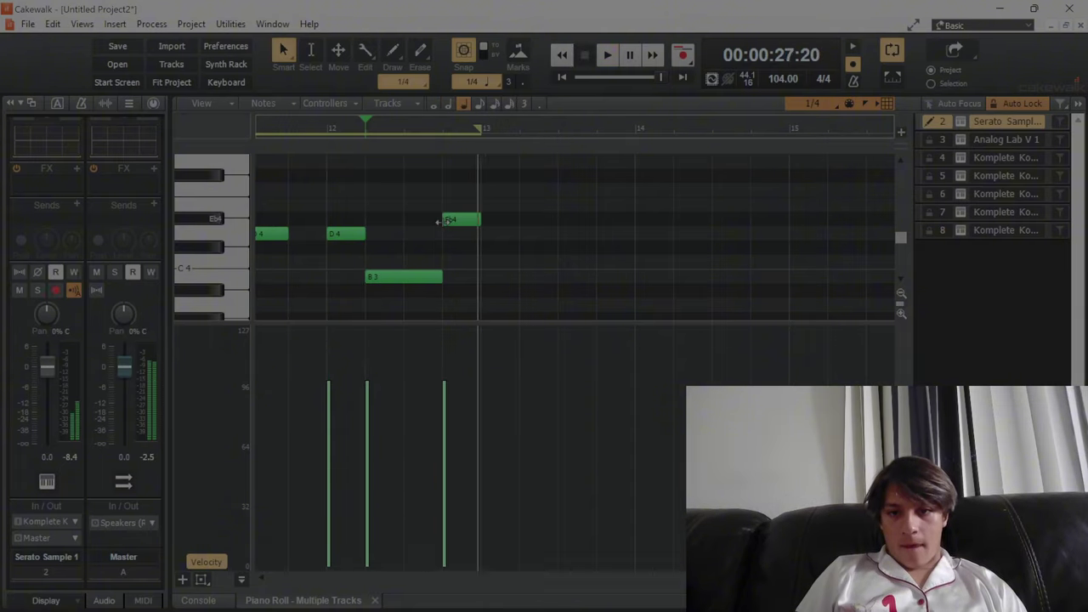
pyautogui.press('space')
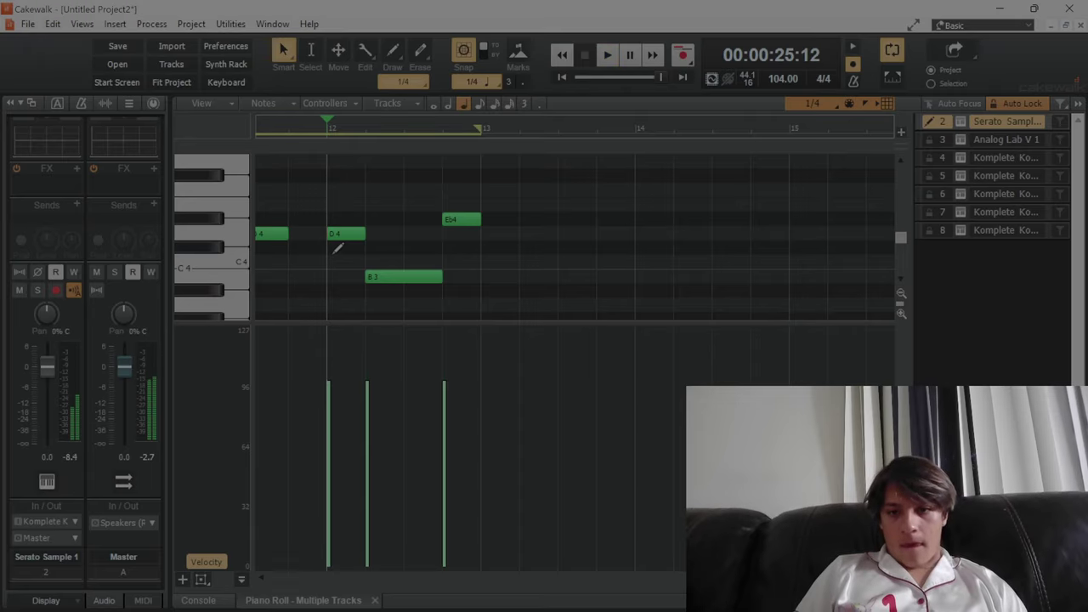
pyautogui.press('space')
pyautogui.press('space')
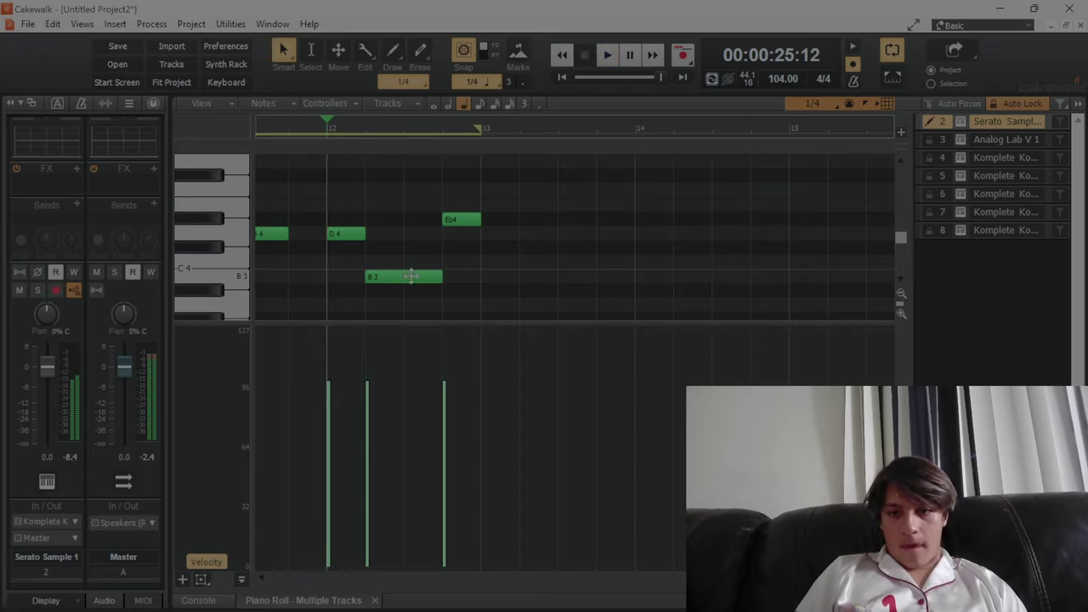
# Step: Shorten the bar 12 B3 to a quarter note, add an Eb4 quarter note on beat 3, and play the bar
pyautogui.moveTo(440, 277); pyautogui.dragTo(412, 276)
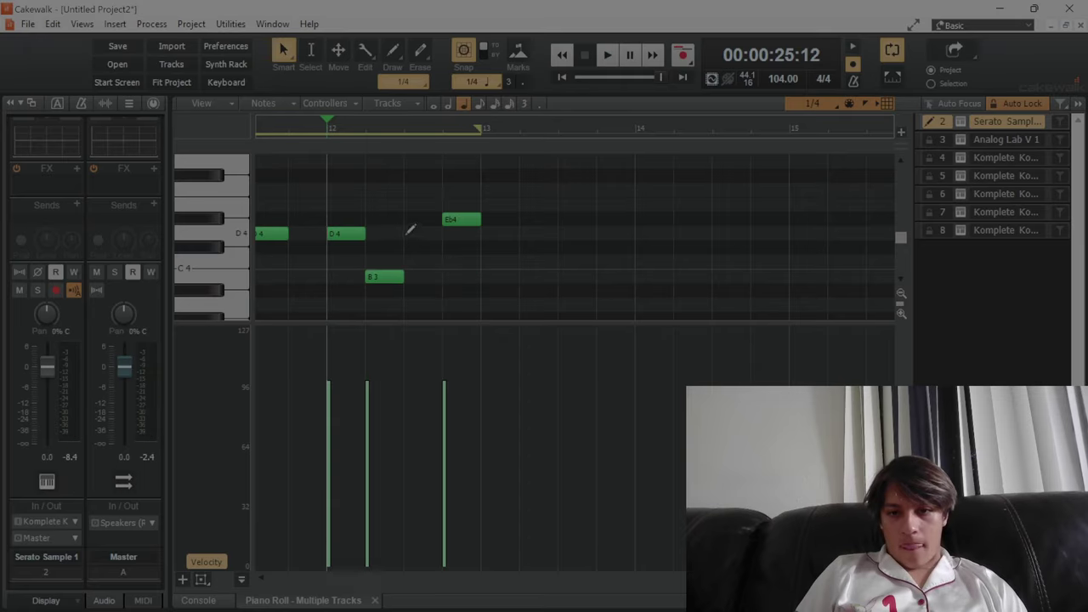
pyautogui.click(408, 220)
pyautogui.press('space')
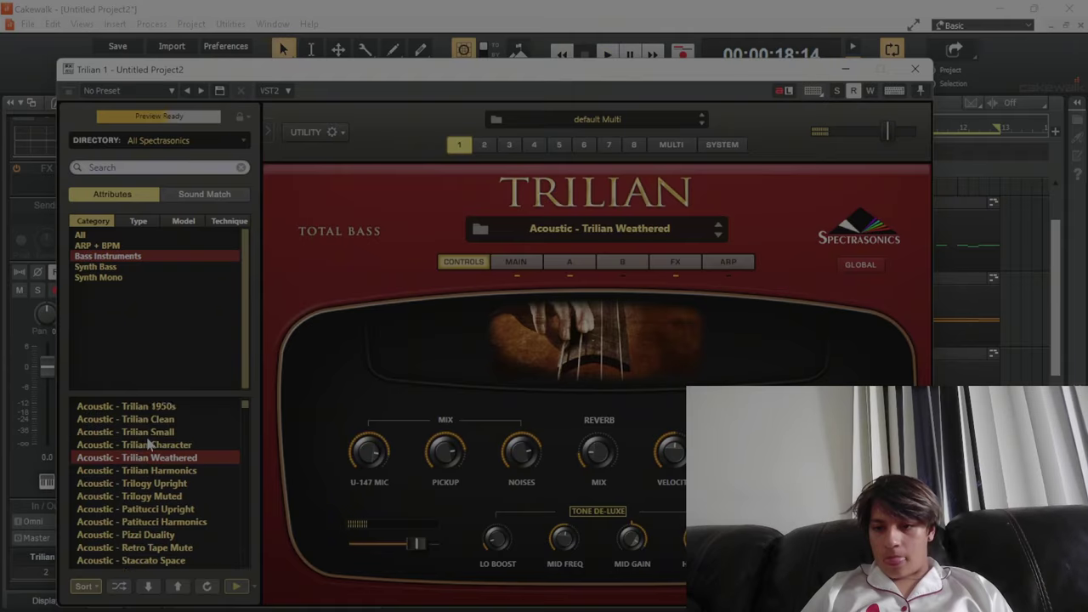
# Step: Load the Acoustic - Trilian Fifths bass patch in Trilian and close the instrument window
pyautogui.scroll(2, 149, 446)
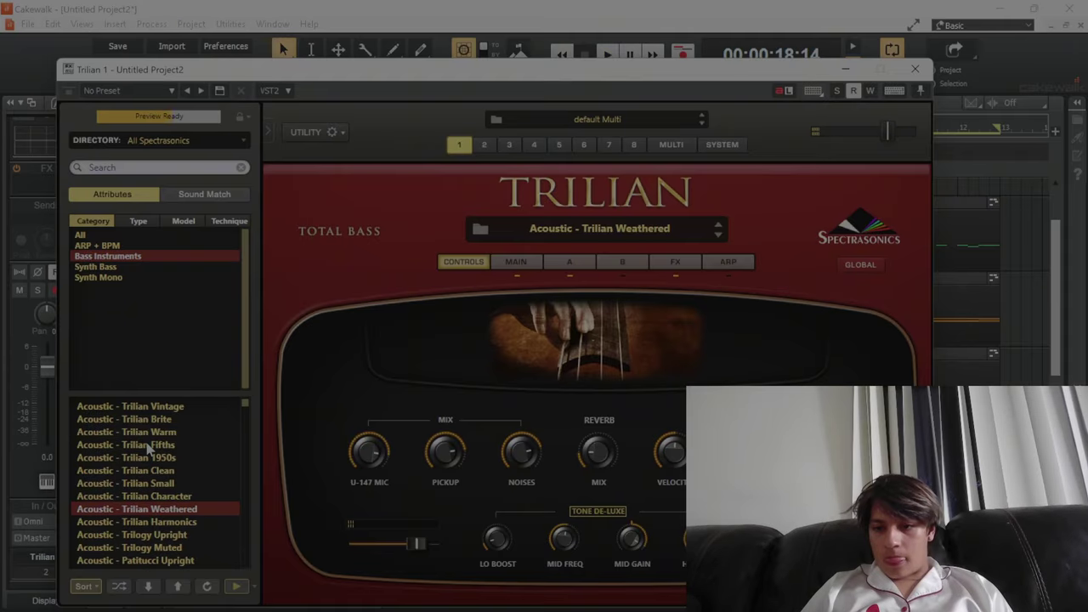
pyautogui.click(148, 445)
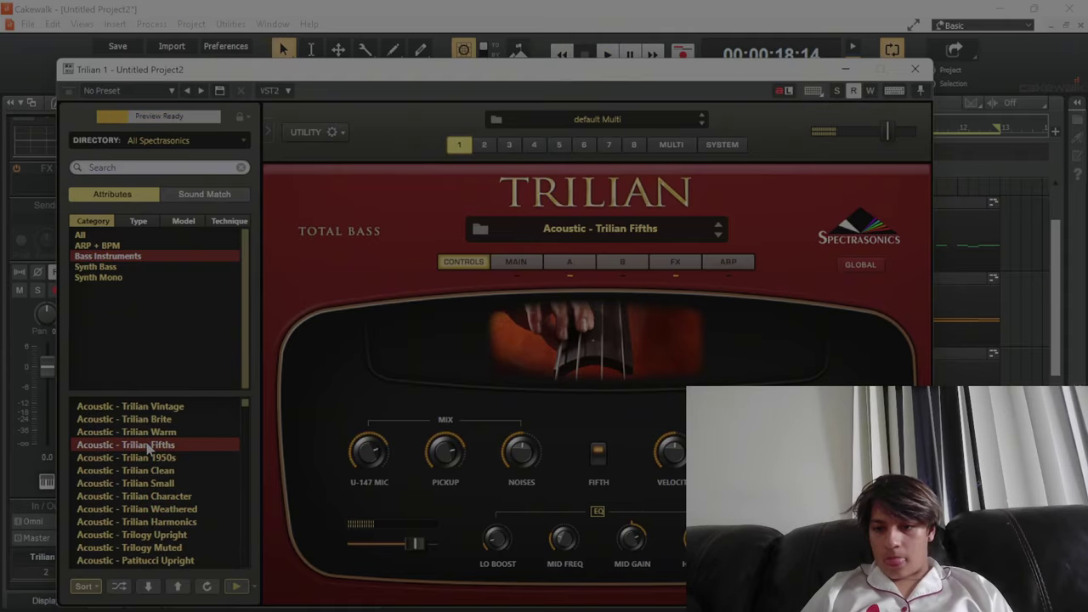
pyautogui.click(915, 68)
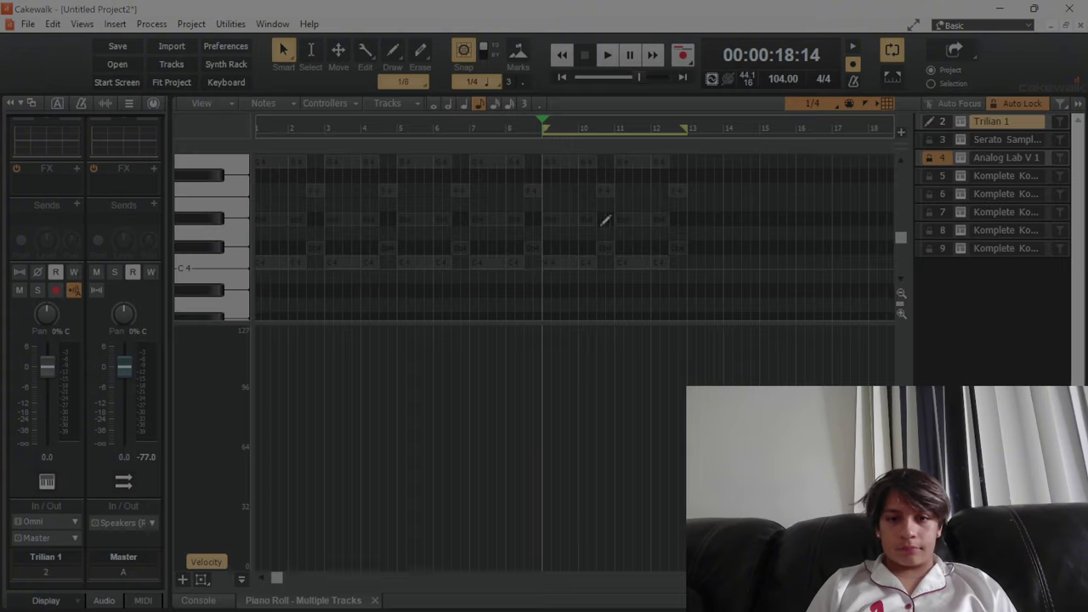
# Step: Draw a bass line on the Trilian 1 track across bars 9 to 12, following the lowest notes of the chords
pyautogui.moveTo(548, 257)
pyautogui.mouseDown()
pyautogui.moveTo(597, 261)
pyautogui.moveTo(604, 247)
pyautogui.moveTo(650, 266)
pyautogui.mouseUp()
pyautogui.click(599, 248)
pyautogui.moveTo(659, 220); pyautogui.dragTo(693, 249)
pyautogui.click(686, 247)
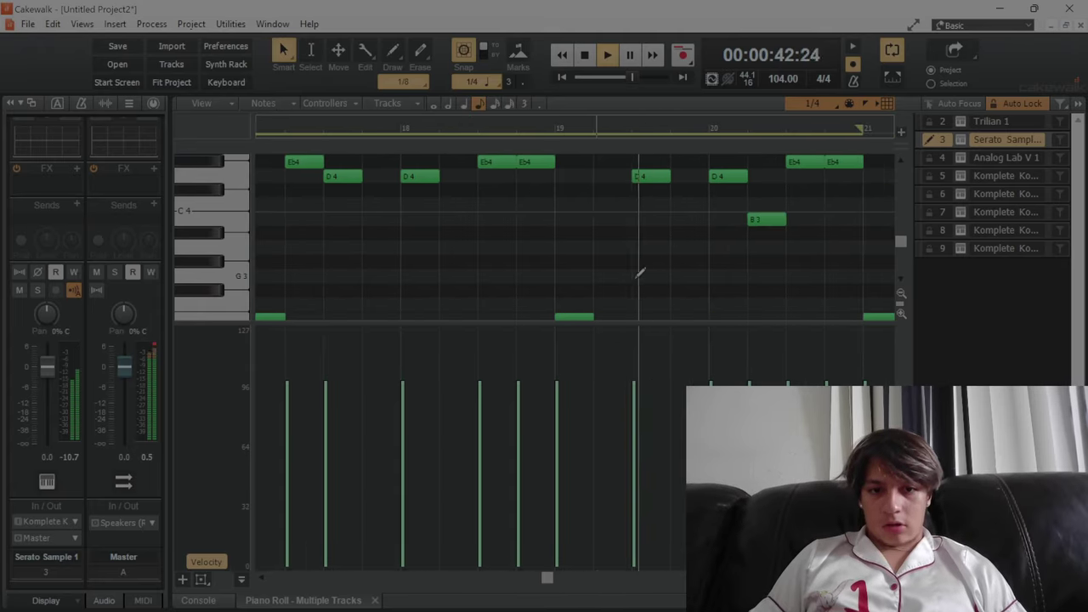
# Step: On the Serato Sample 1 track, add two consecutive G3 eighth notes from beat 2 of bar 19, playing the bar back
pyautogui.scroll(-2, 639, 274)
pyautogui.press('space')
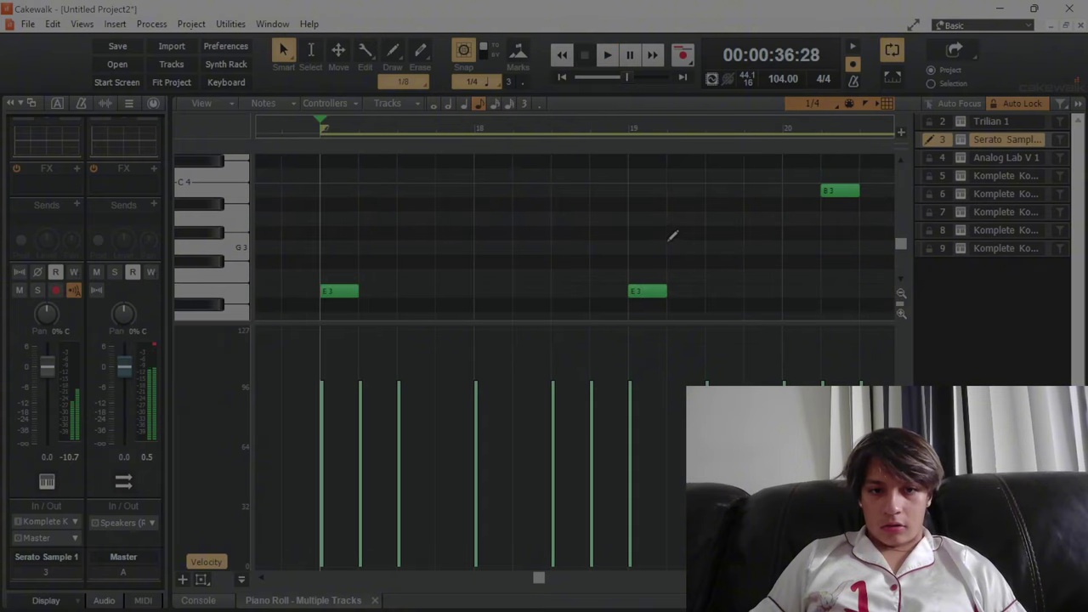
pyautogui.click(672, 244)
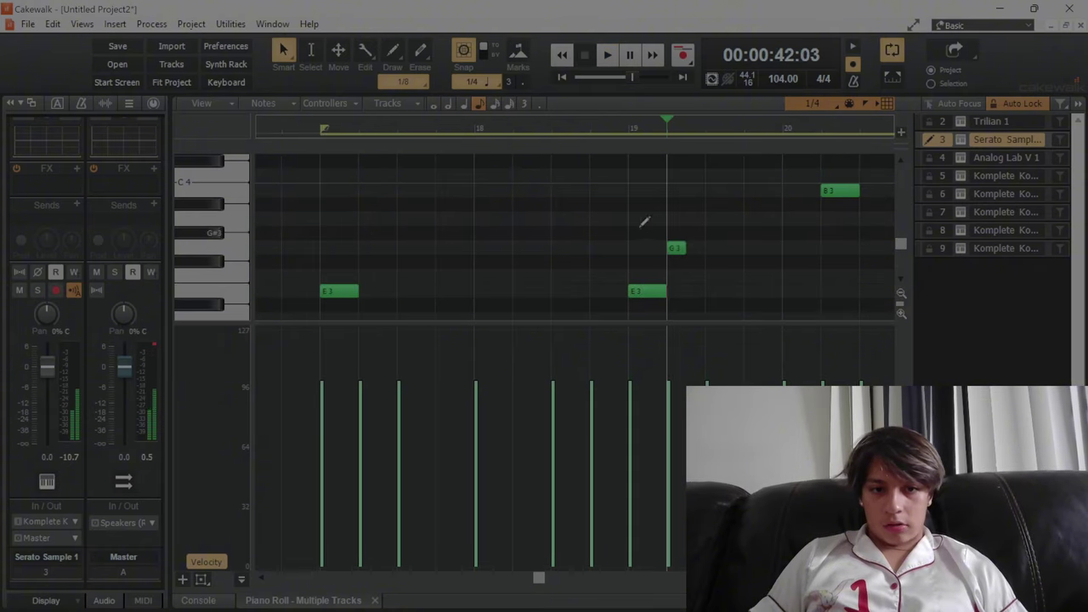
pyautogui.click(631, 228)
pyautogui.press('space')
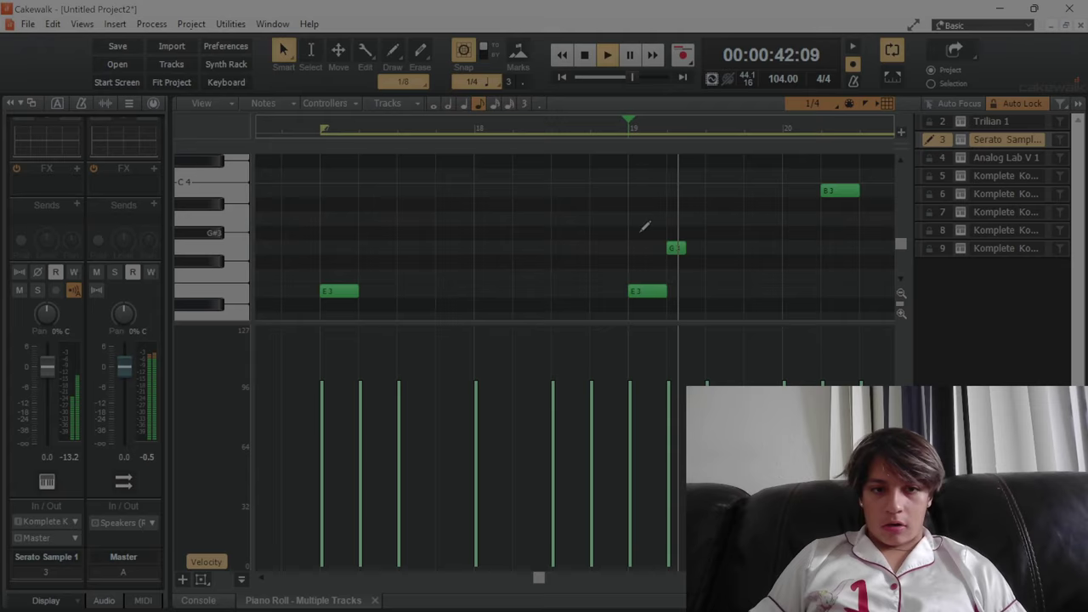
pyautogui.press('space')
pyautogui.click(690, 248)
pyautogui.press('space')
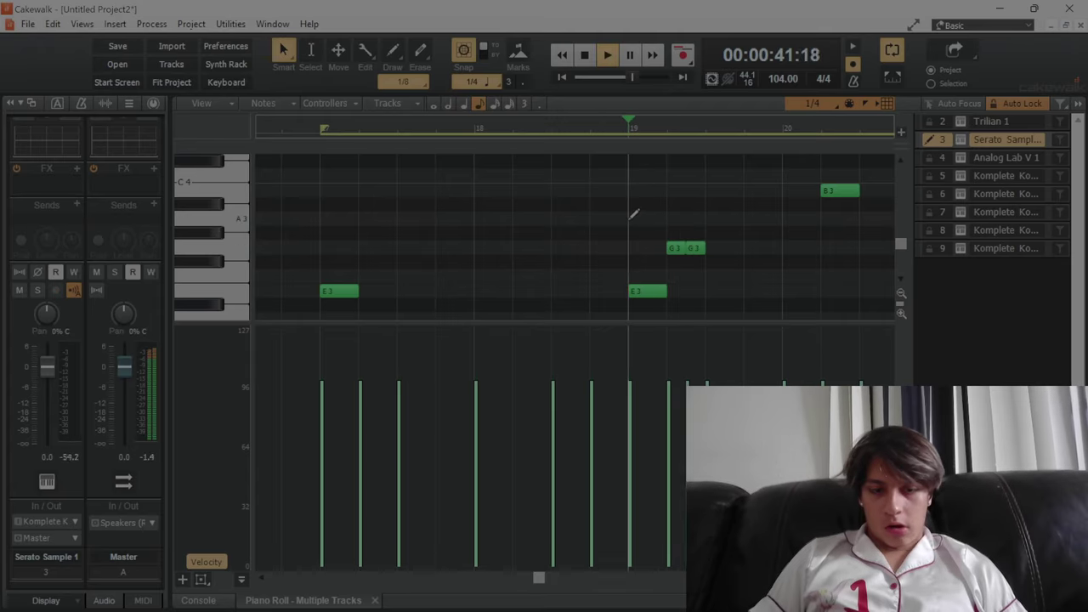